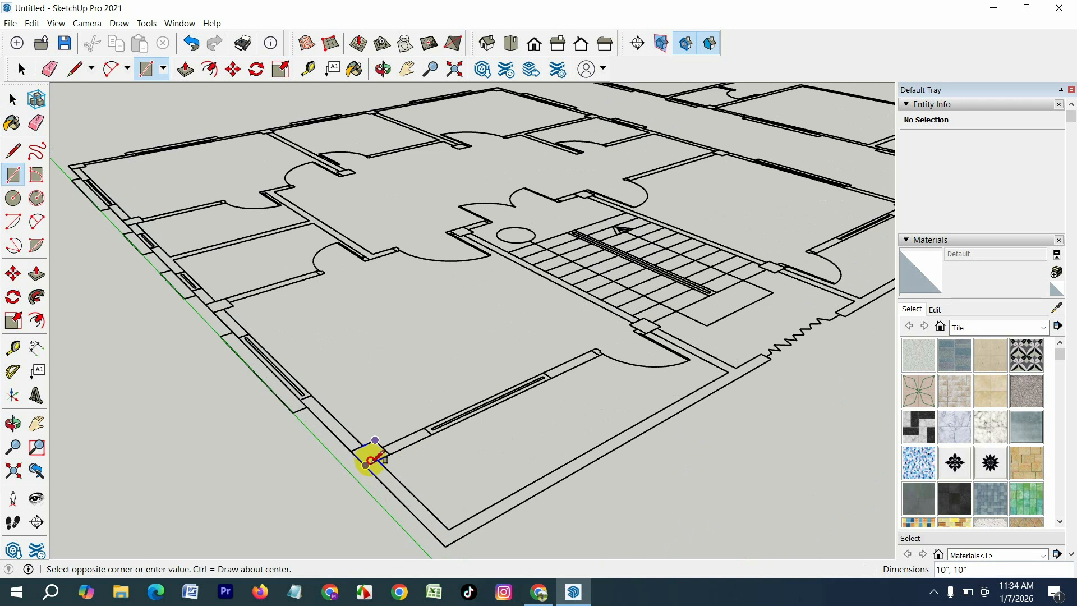
Step: Draw a 10" by 10" rectangle at the outer wall junction near the front room and extrude it up 6' 11"
click(366, 465)
key(p)
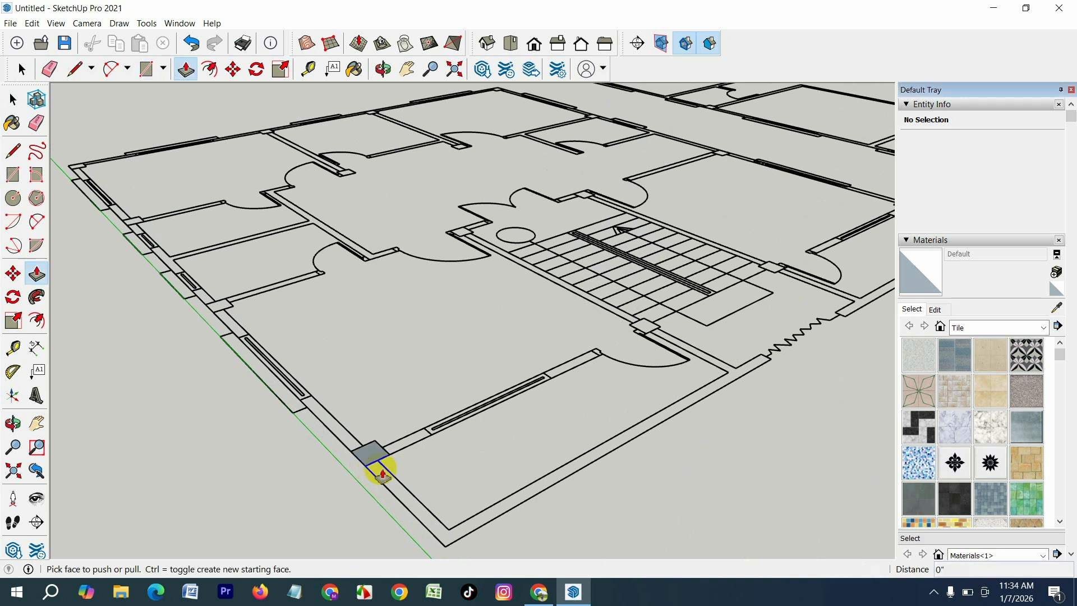
click(372, 451)
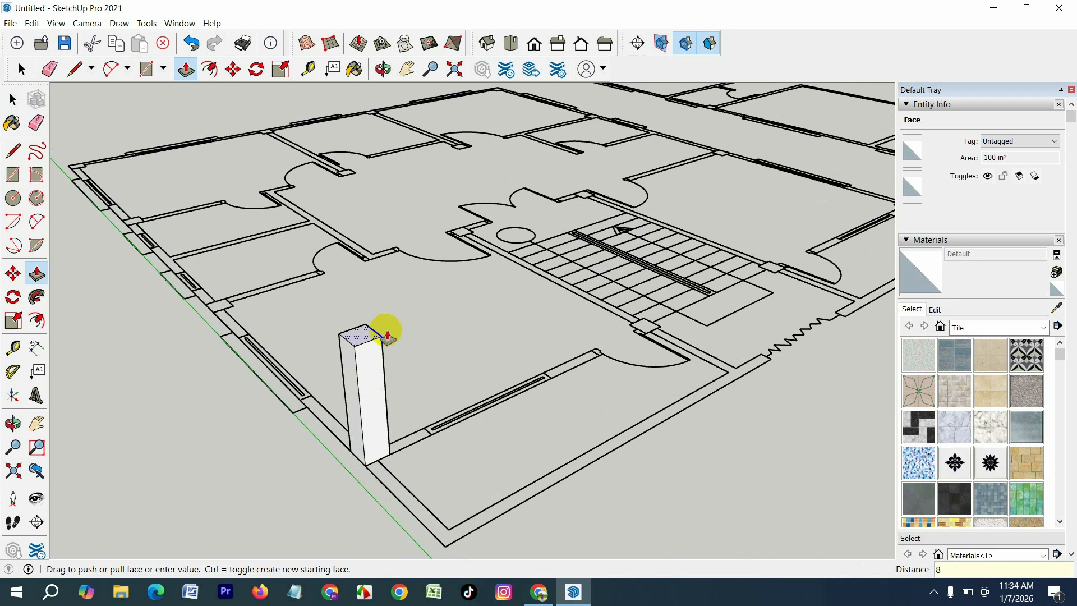
key(Return)
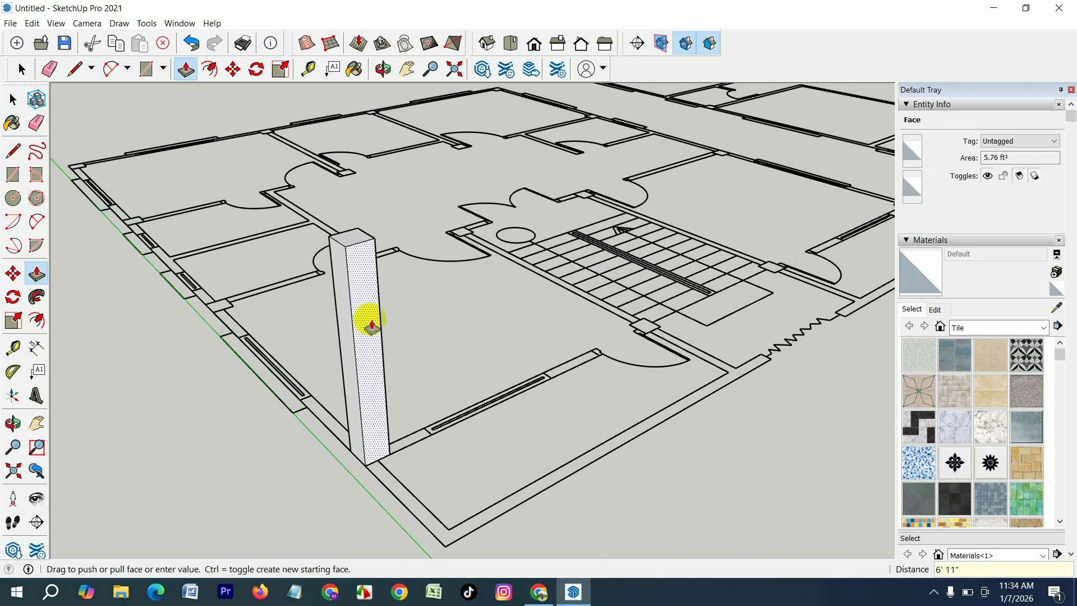
Step: Select all connected geometry of the extruded column and make it a group
scroll(392, 307, up, 3)
key(space)
triple_click(351, 298)
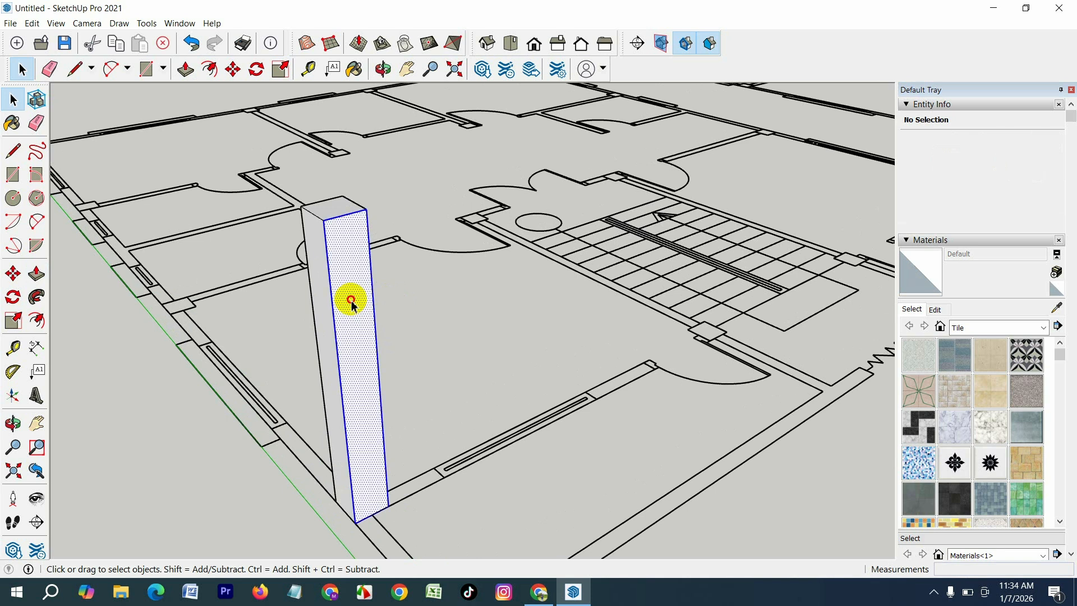
right_click(352, 300)
click(409, 408)
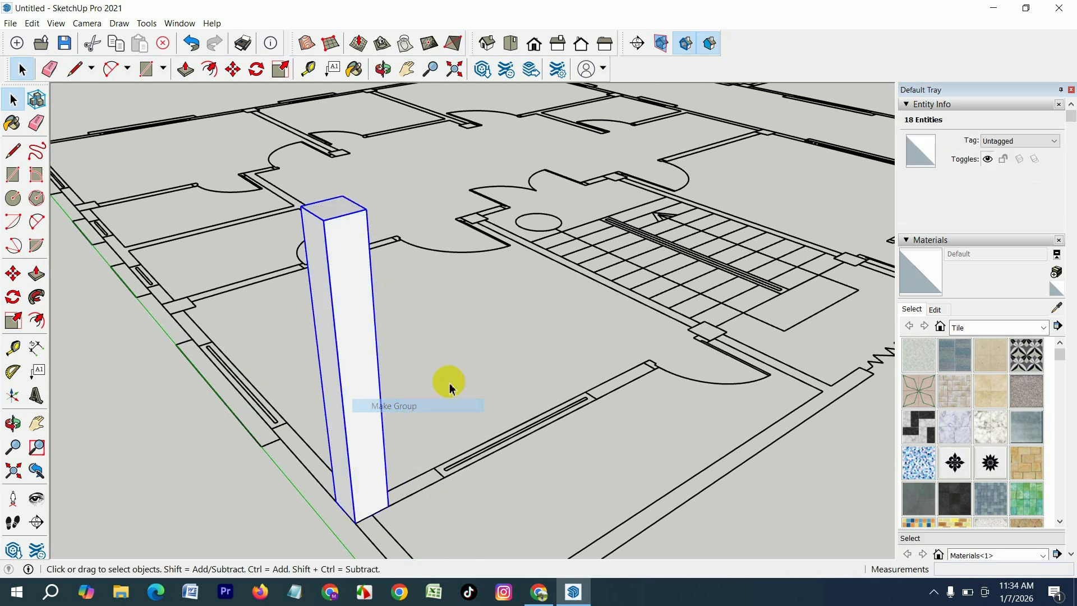
click(429, 457)
Step: Draw a 10" by 10" rectangle over the column's top face and extrude it up 1" as a thin band
scroll(428, 461, down, 3)
click(387, 298)
scroll(387, 300, up, 2)
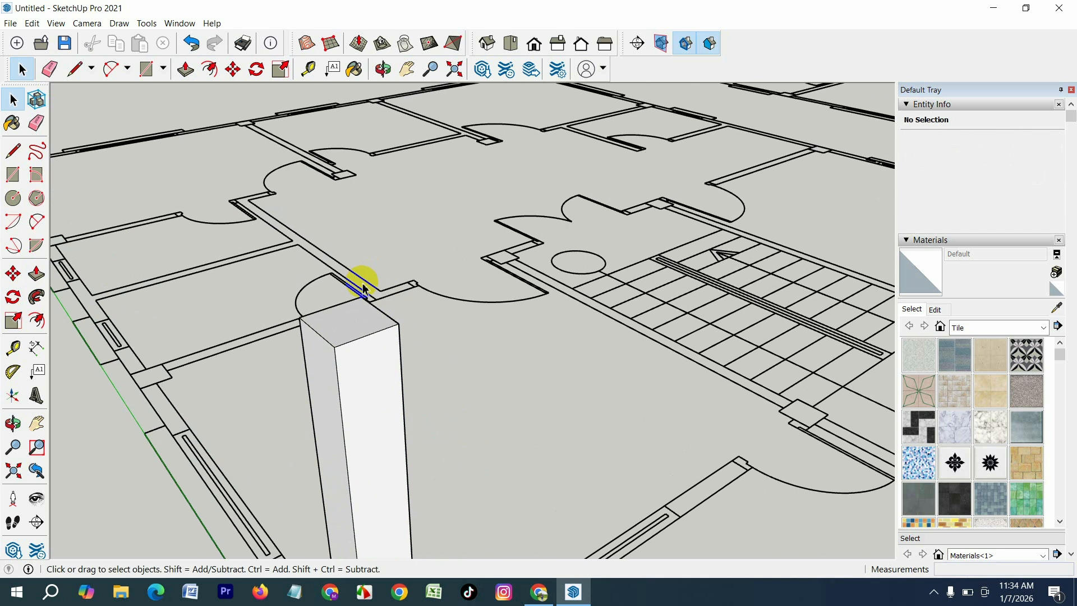
key(r)
click(365, 297)
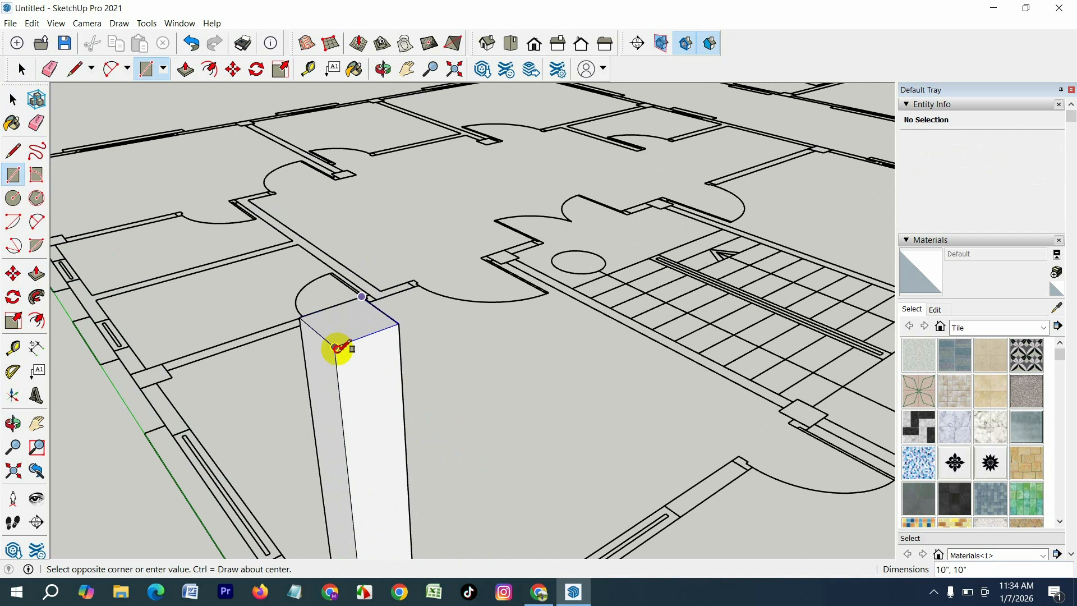
click(336, 346)
key(p)
drag(348, 338, 359, 292)
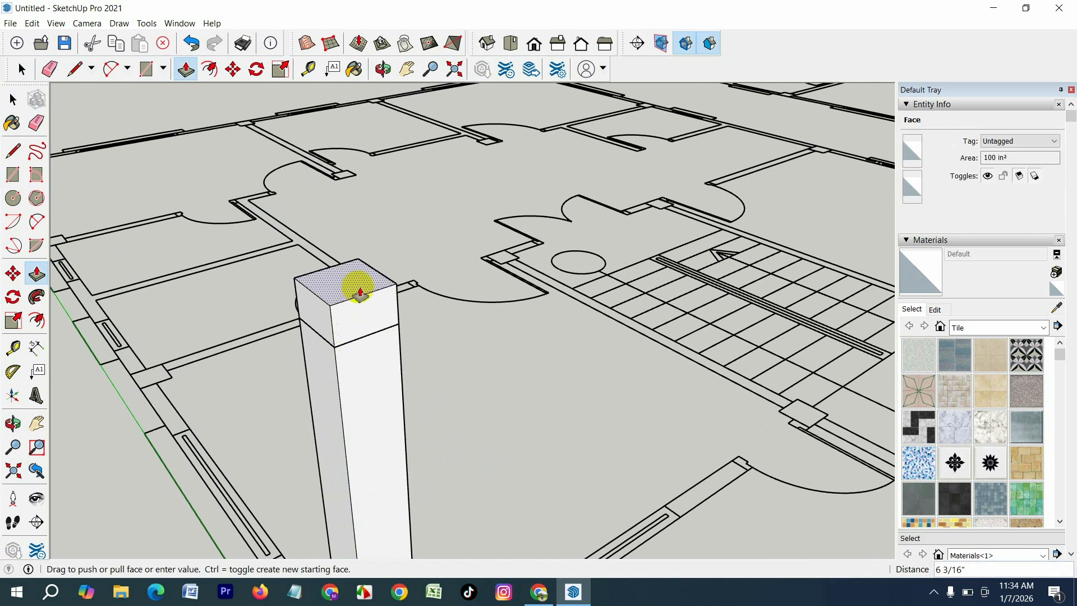
key(Return)
key(space)
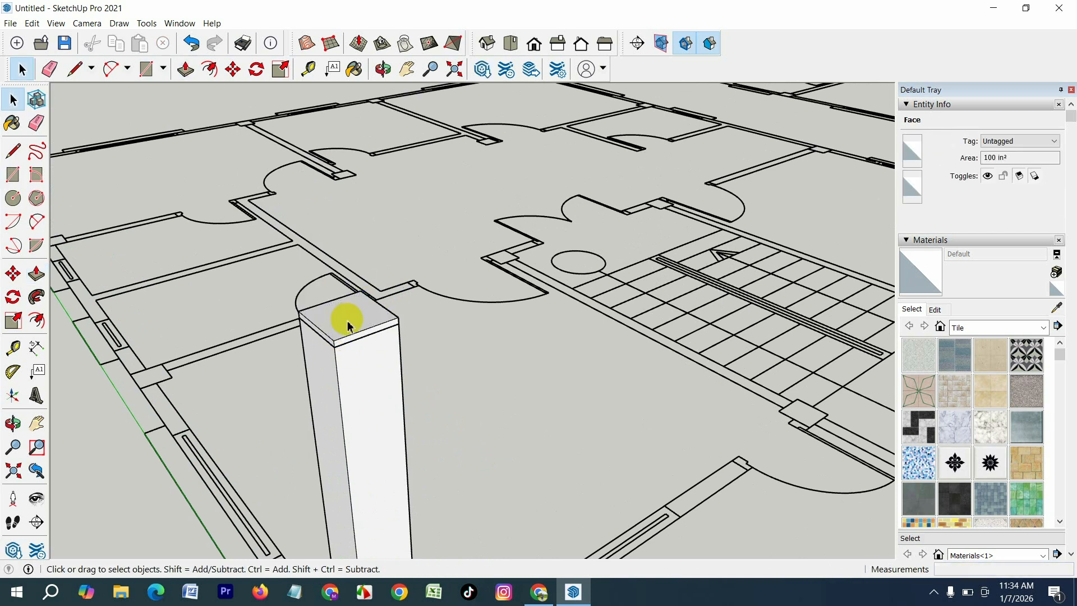
Step: Select the whole thin band on top of the column and make it a group
click(347, 322)
triple_click(347, 324)
right_click(347, 324)
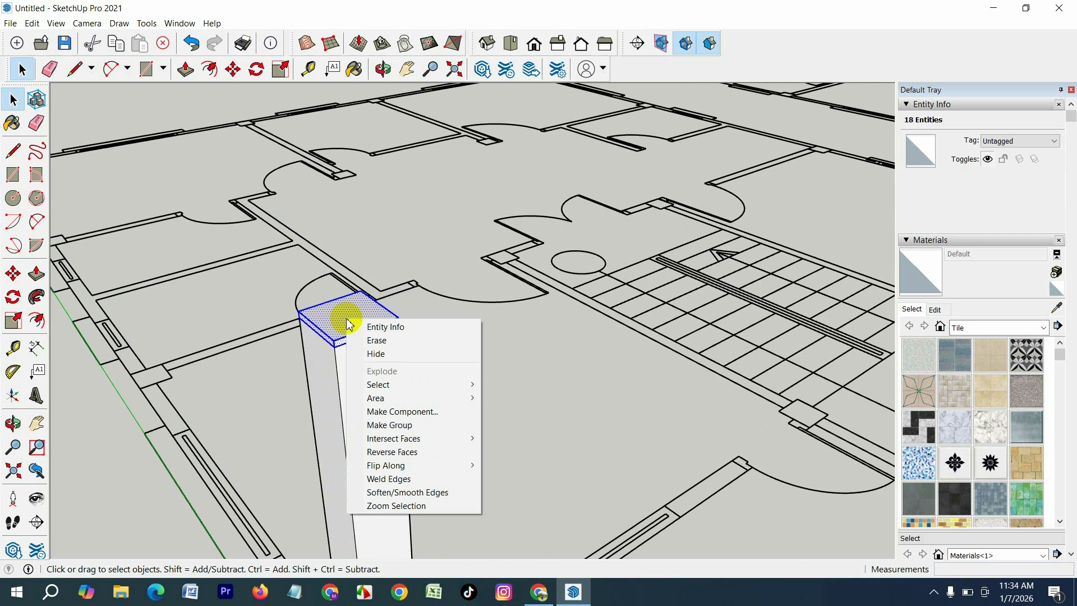
click(392, 425)
click(476, 444)
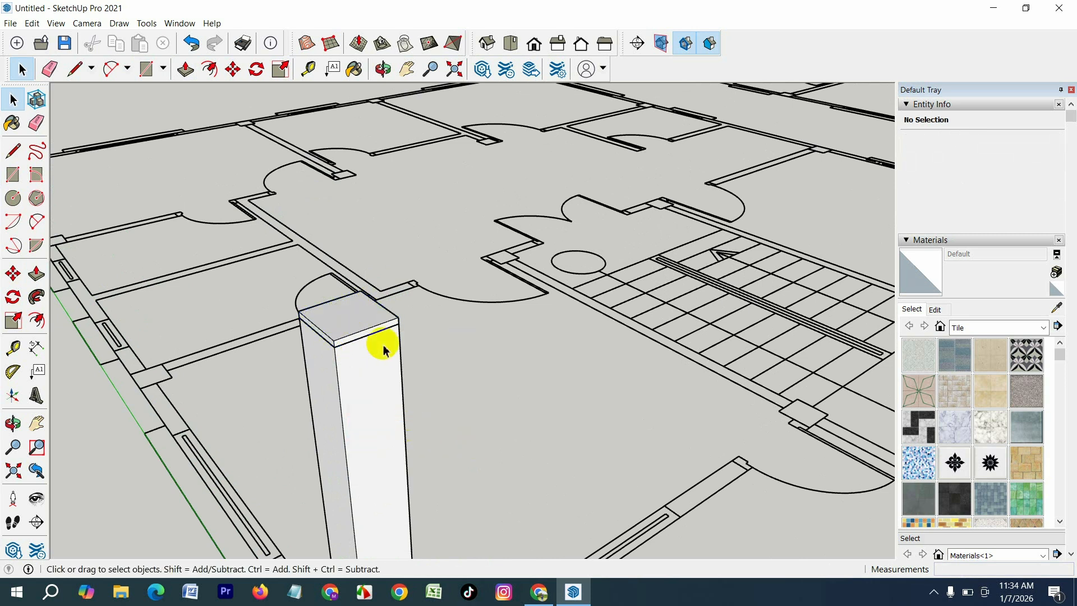
Step: Paint the thin band group black with Color M09 from the Colors collection
click(972, 326)
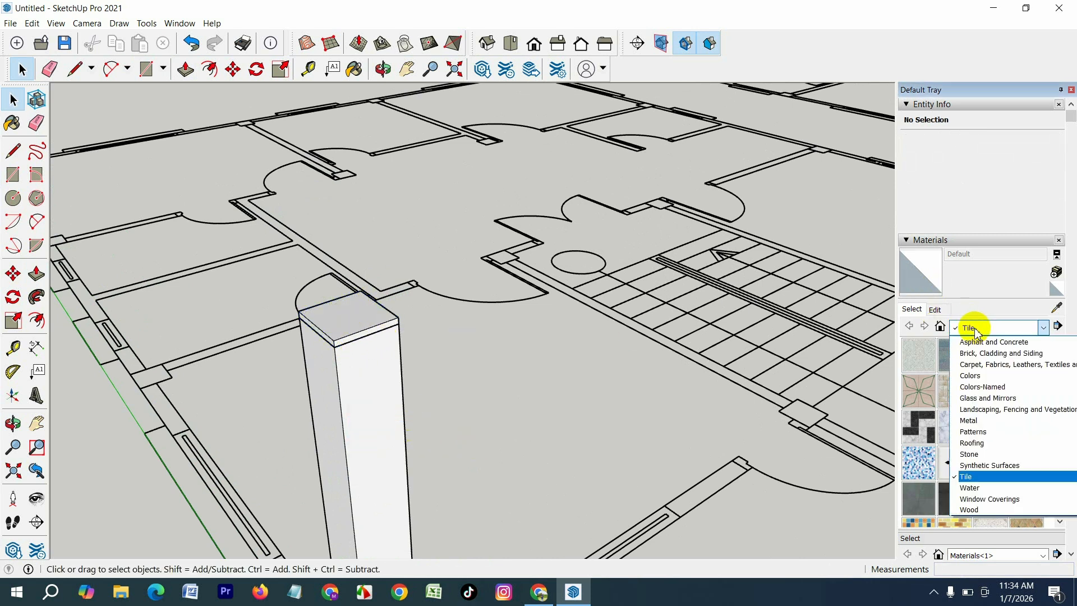
click(983, 375)
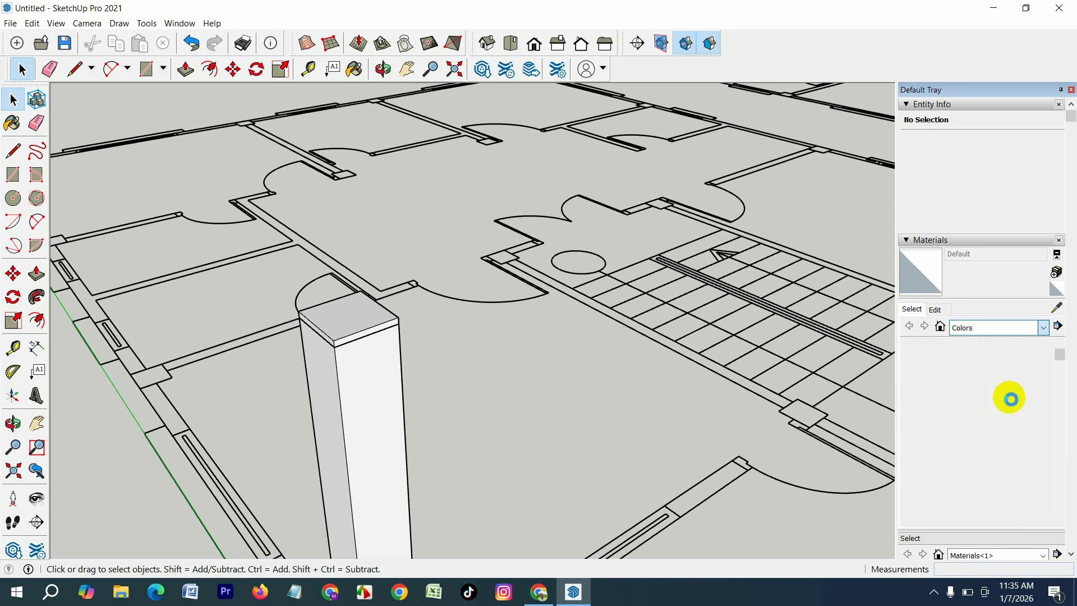
scroll(987, 471, down, 10)
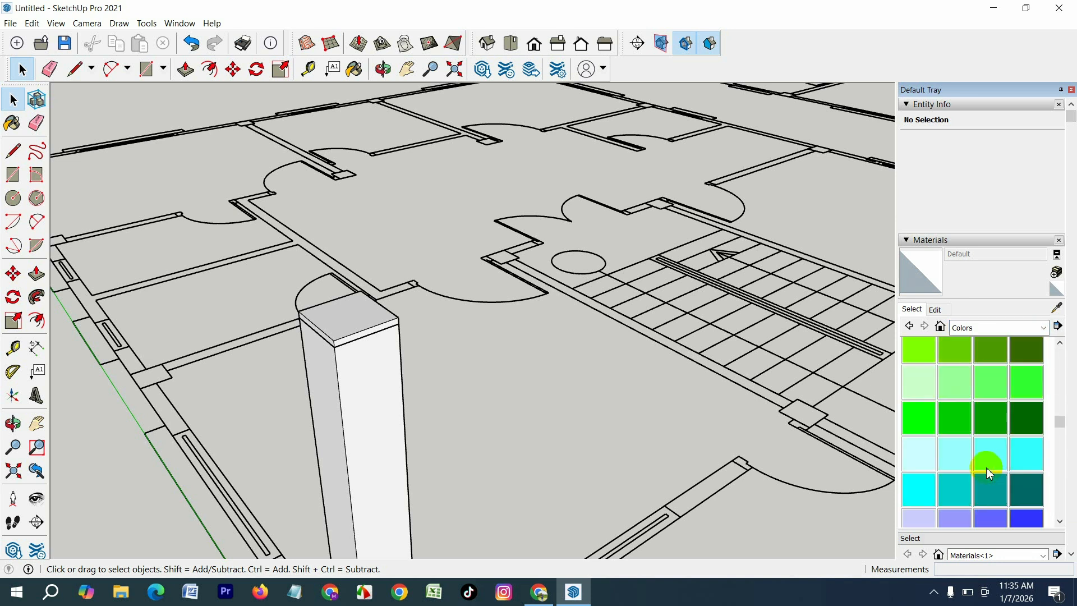
scroll(987, 472, down, 5)
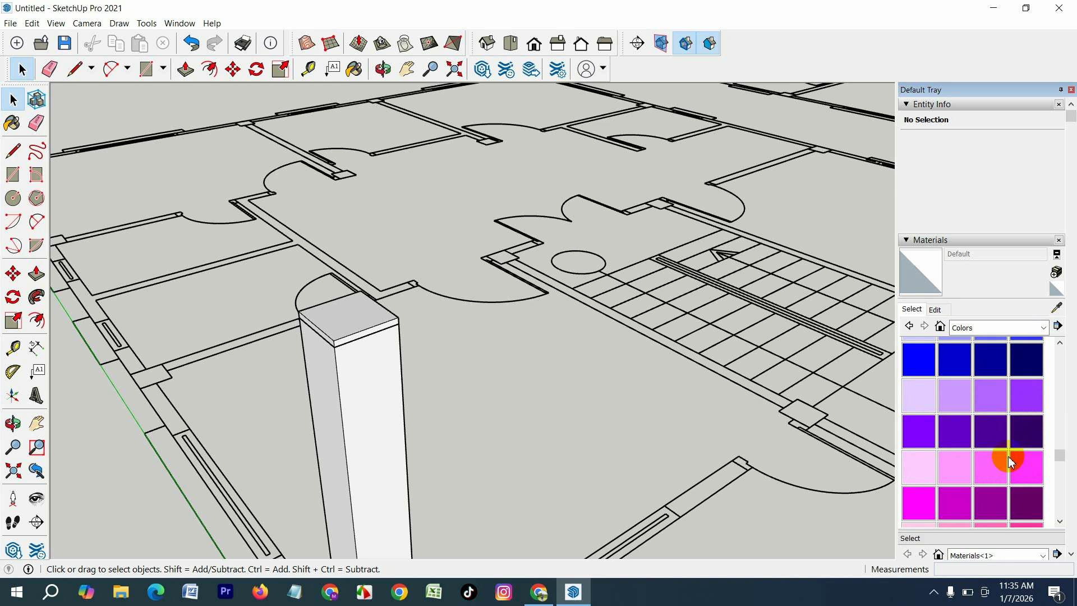
scroll(1007, 459, down, 3)
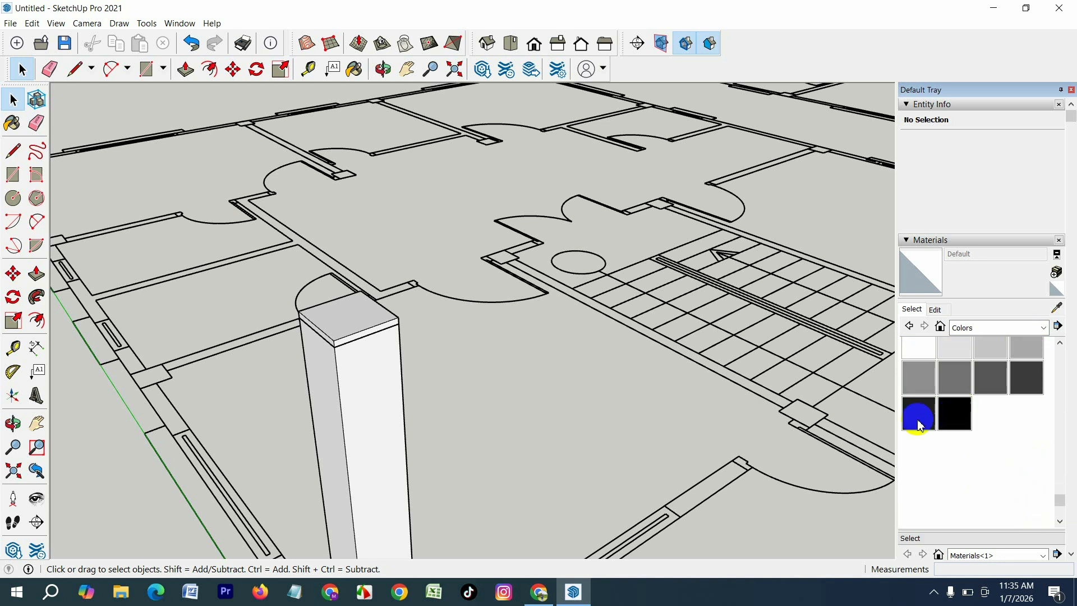
click(955, 415)
click(352, 328)
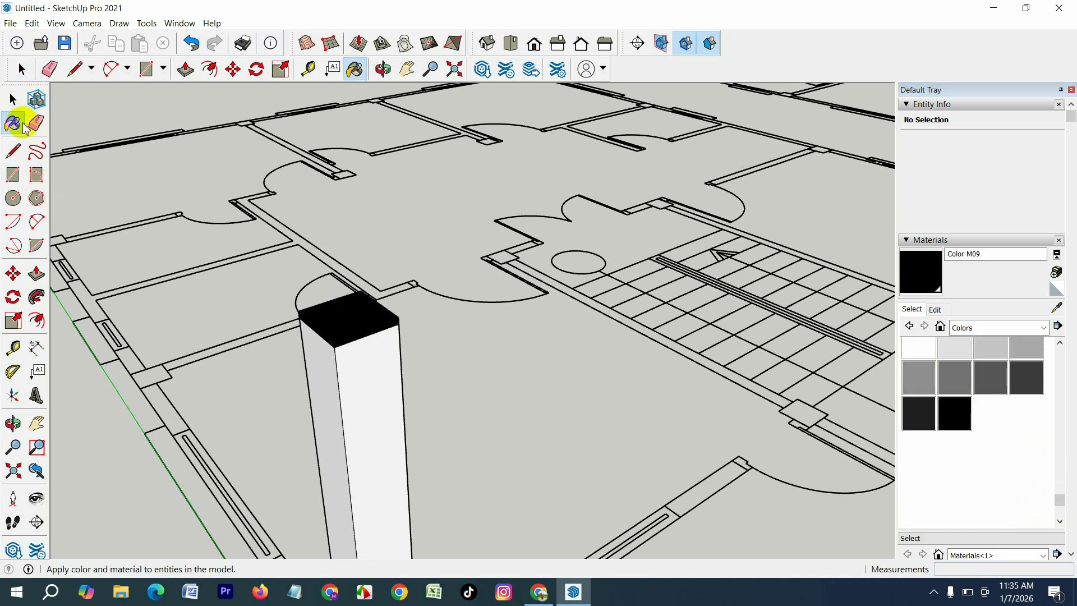
click(13, 99)
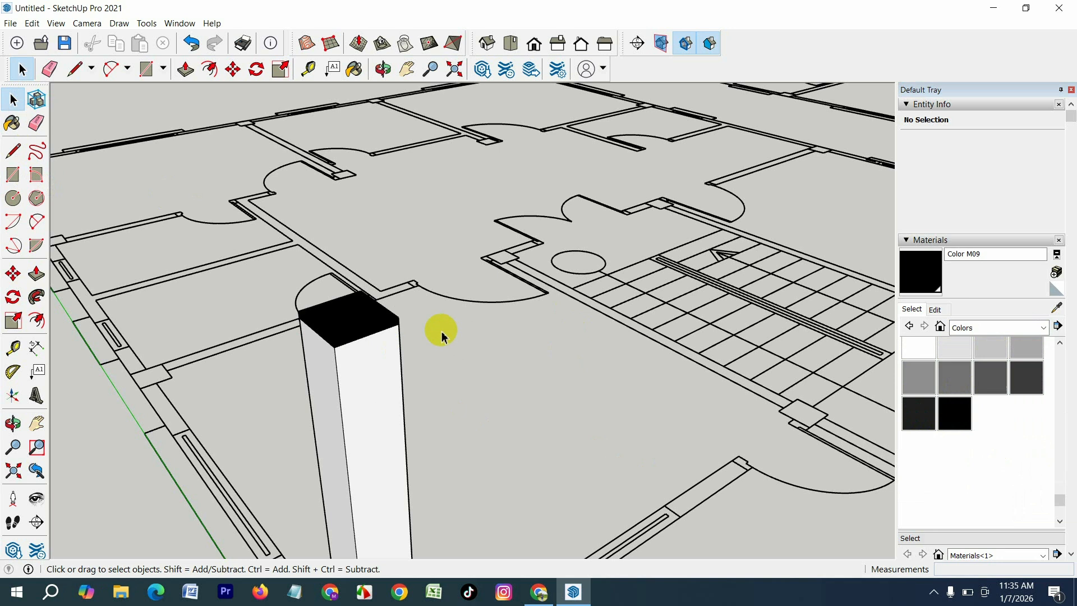
Step: Draw a 10" by 10" rectangle on top of the black band and extrude it up 35"
key(r)
click(398, 318)
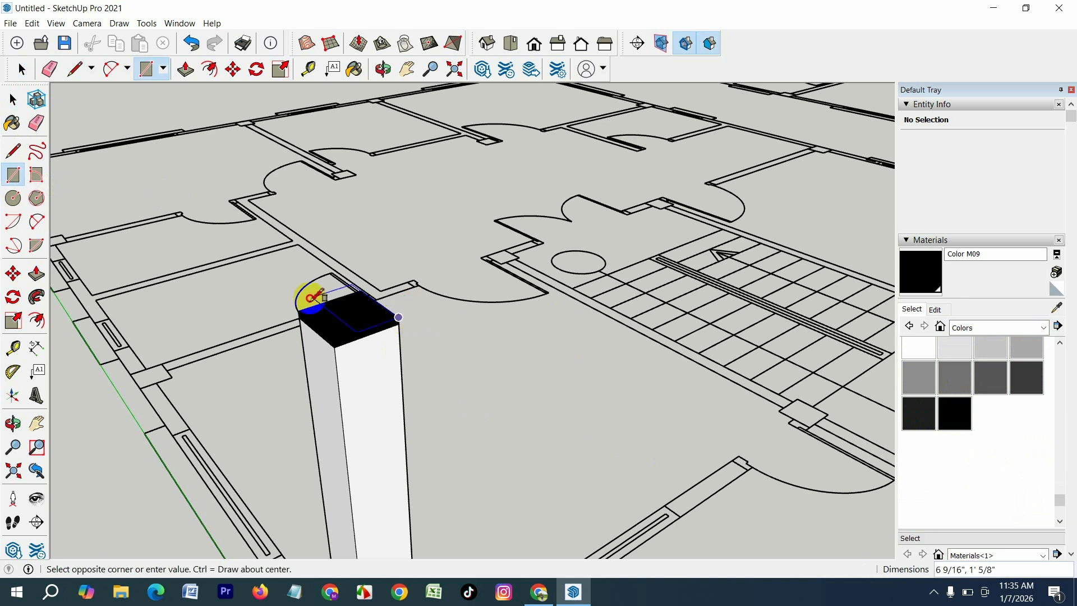
click(299, 311)
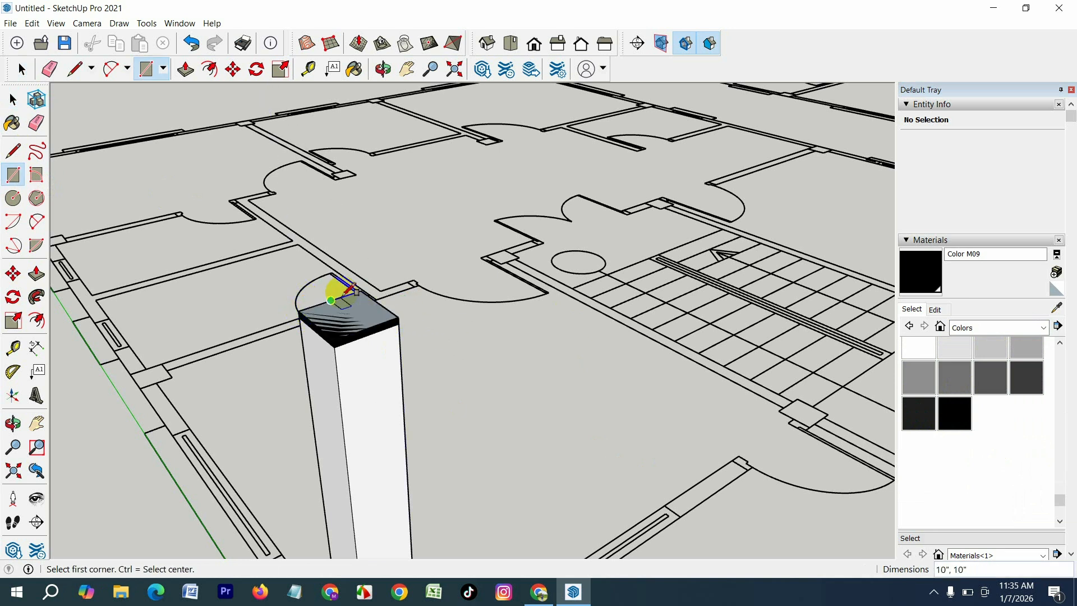
key(p)
drag(348, 306, 376, 209)
text(35)
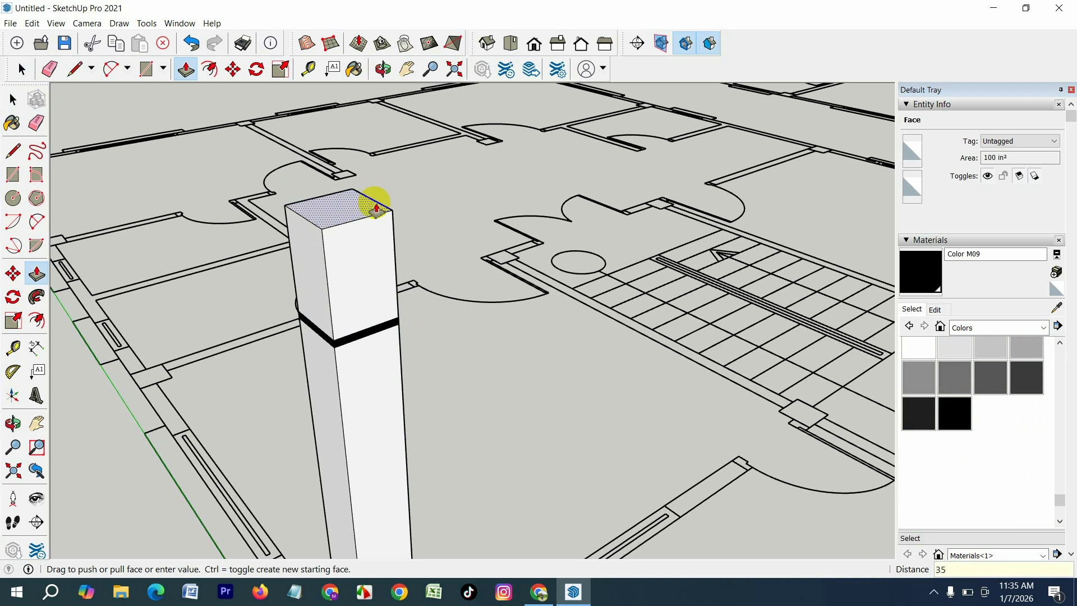
key(Return)
key(space)
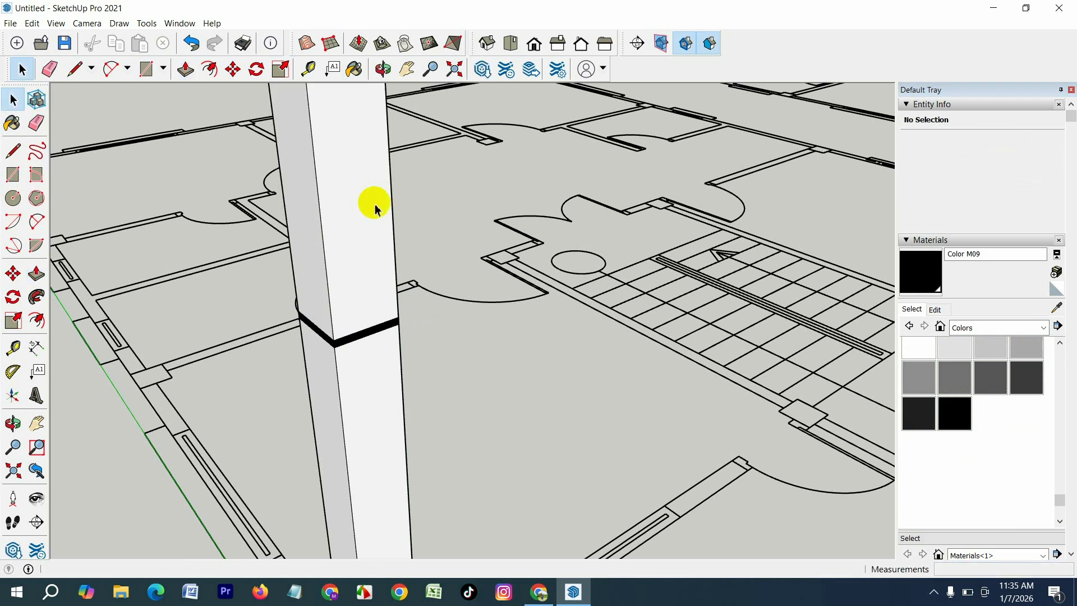
Step: Select the entire column segment above the black band and make it a group
triple_click(345, 278)
right_click(344, 275)
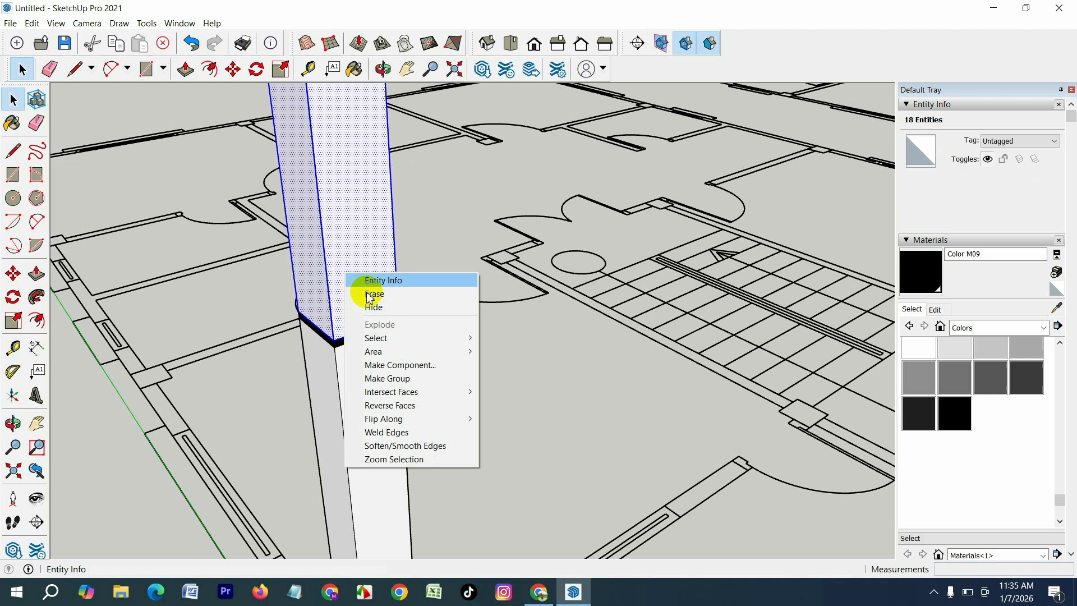
click(413, 382)
scroll(475, 460, down, 3)
click(482, 400)
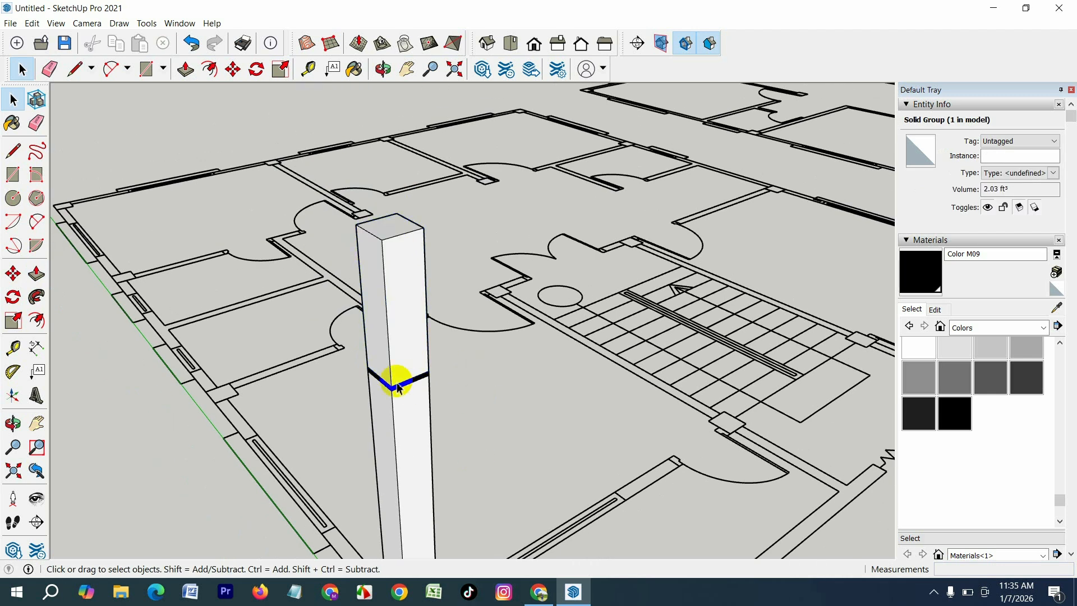
Step: Copy the black band straight up to the top of the upper column segment
scroll(399, 386, up, 1)
click(401, 385)
key(m)
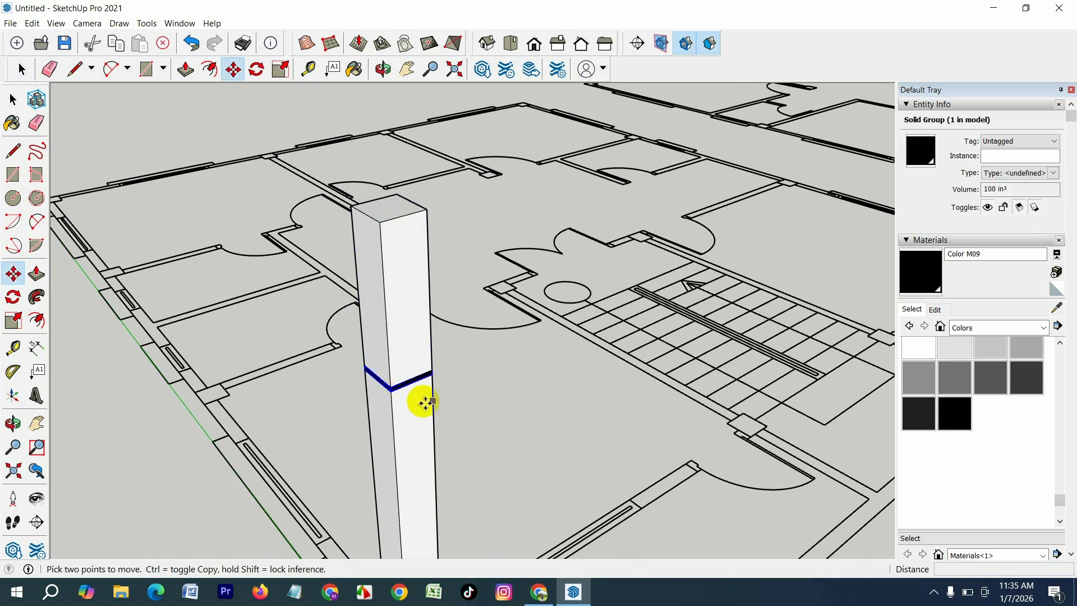
key(ctrl)
click(391, 390)
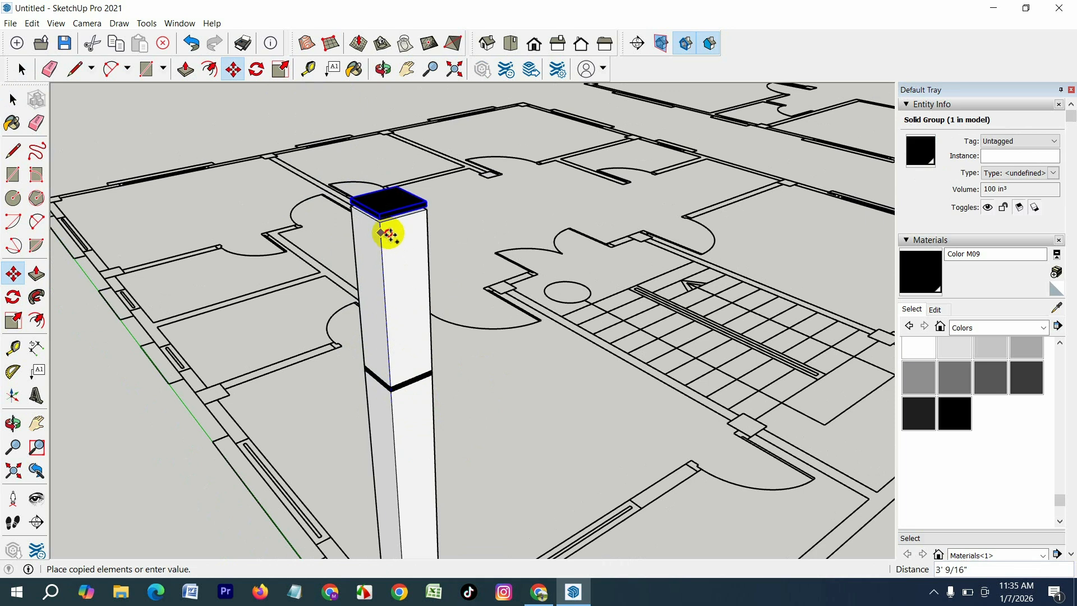
click(382, 226)
scroll(380, 208, up, 1)
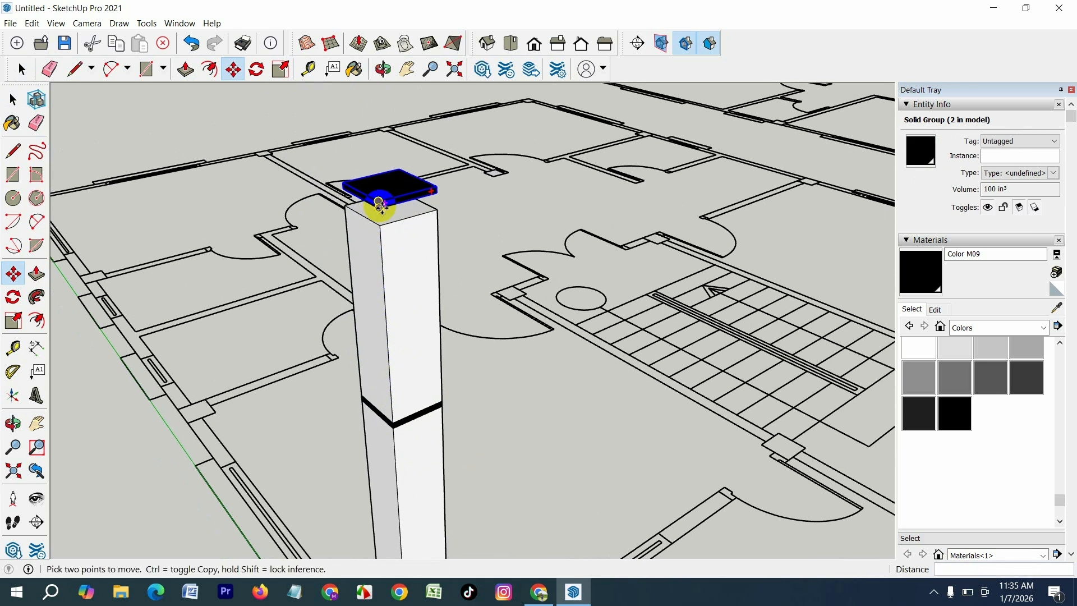
Step: Move the copied black band so it sits flush on the upper column segment's top corner
scroll(374, 213, up, 1)
click(376, 211)
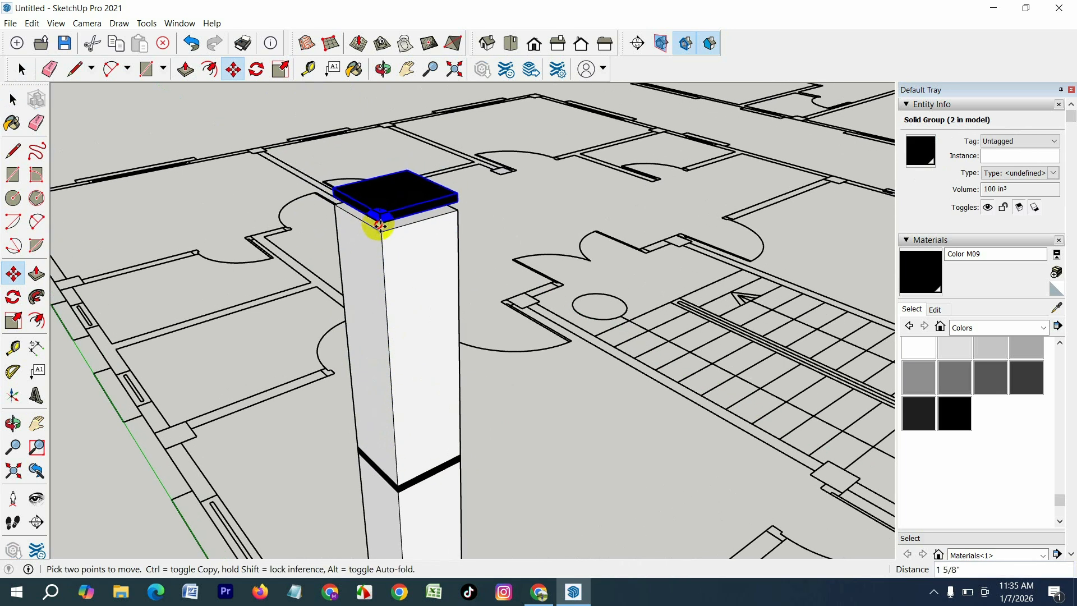
click(13, 99)
click(529, 454)
Step: Paint the upper column segment between the two black bands with the light purple Color J01
scroll(449, 361, down, 1)
scroll(436, 419, down, 1)
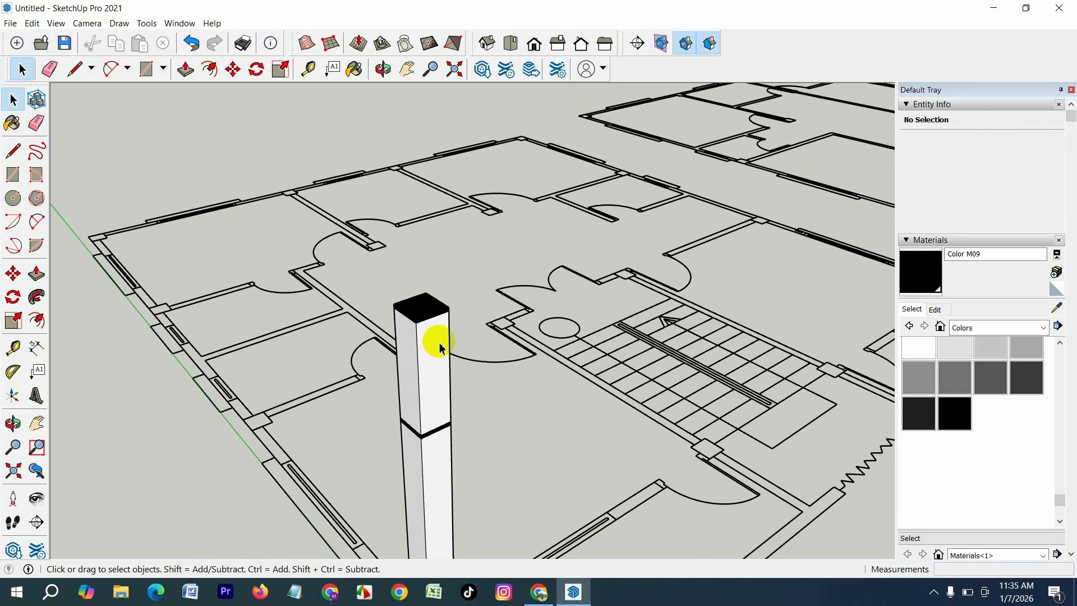
scroll(421, 345, down, 1)
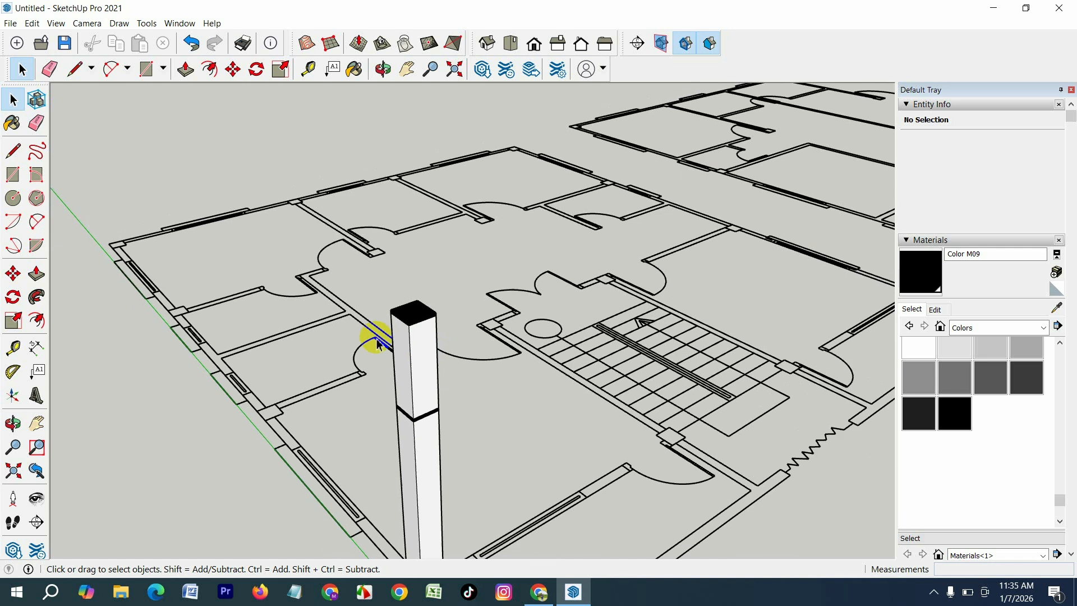
scroll(398, 392, down, 1)
scroll(979, 370, up, 3)
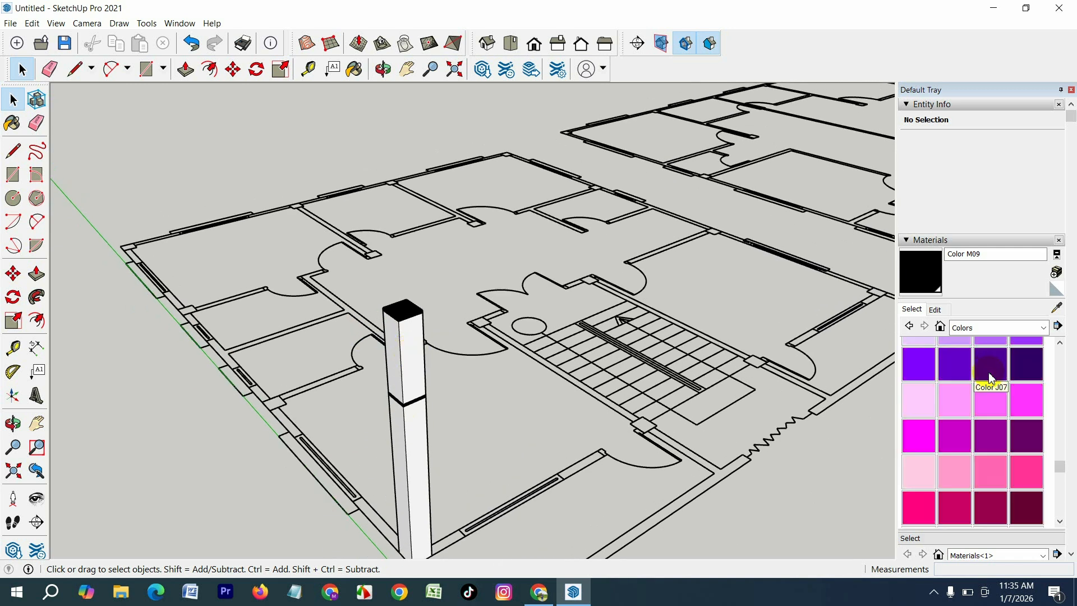
scroll(1002, 402, down, 2)
scroll(1026, 415, up, 2)
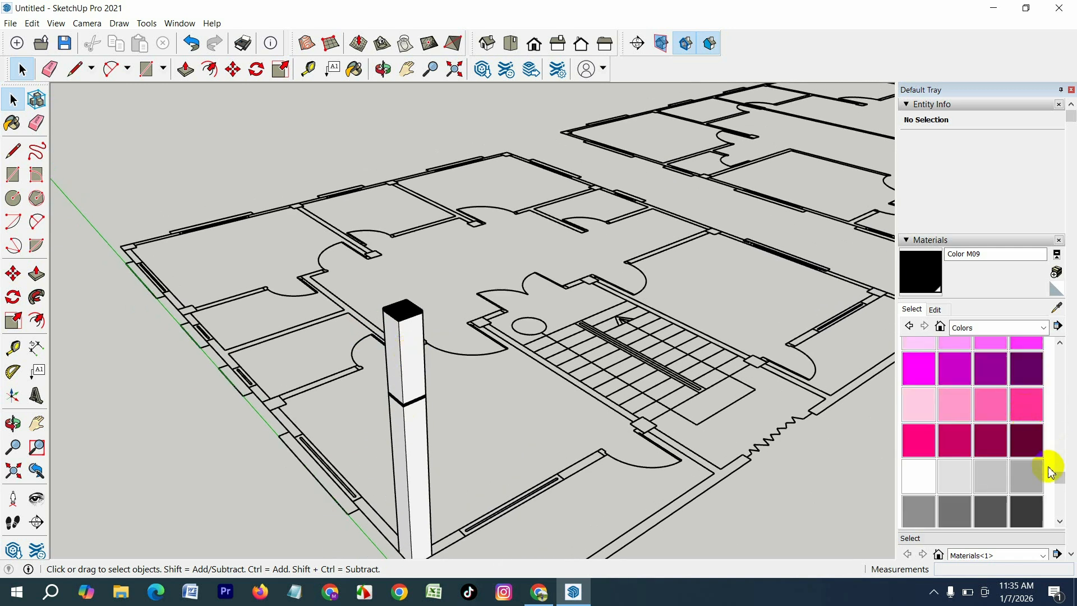
scroll(1047, 478, up, 4)
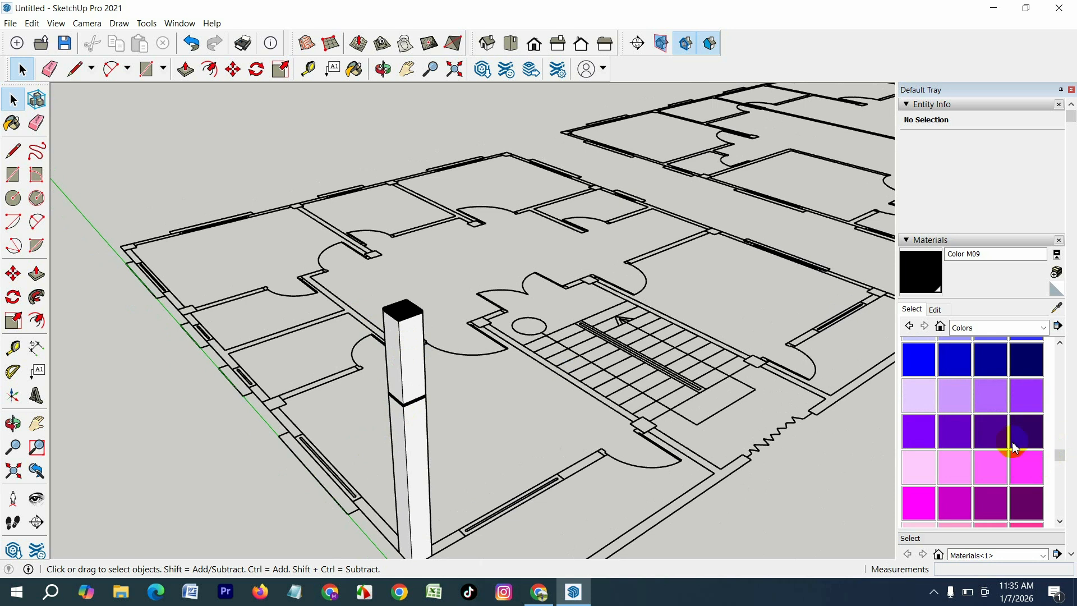
click(913, 402)
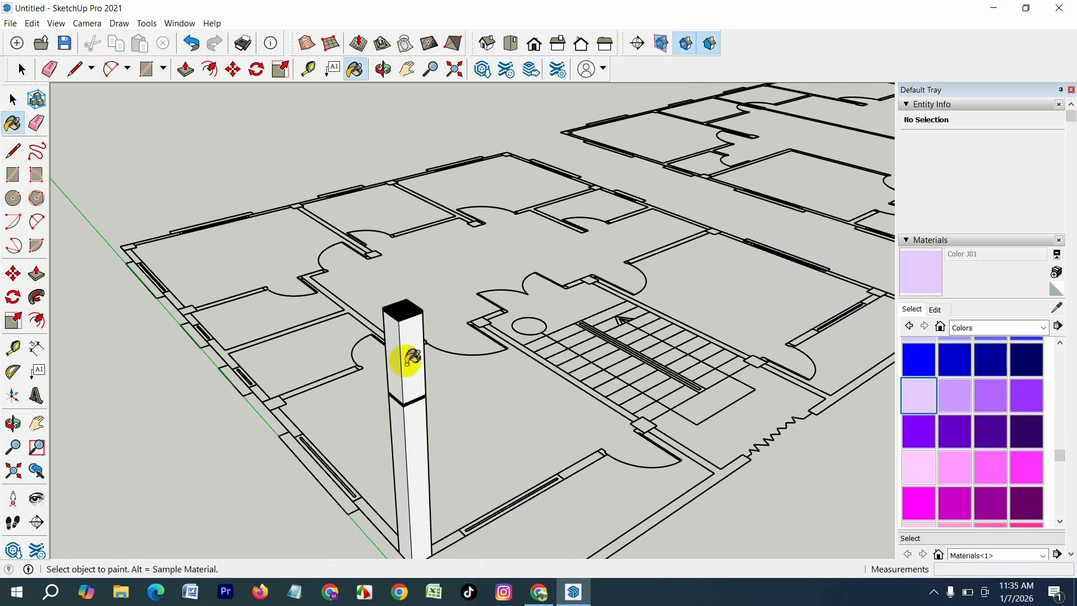
click(403, 354)
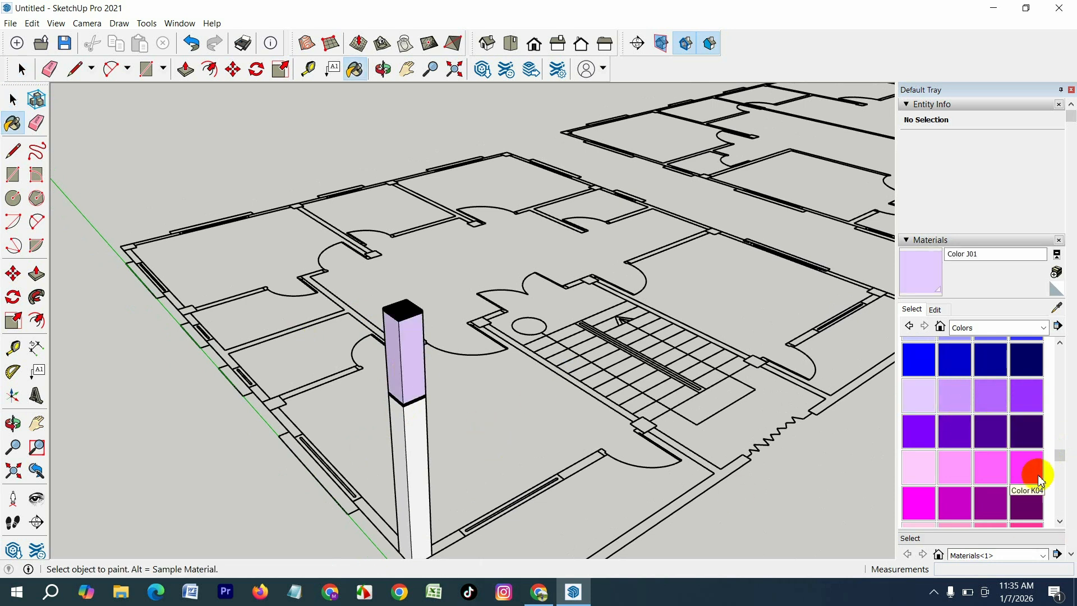
Step: Paint the upper column segment between the black bands with the grey Color M02
scroll(1035, 482, down, 2)
click(1001, 484)
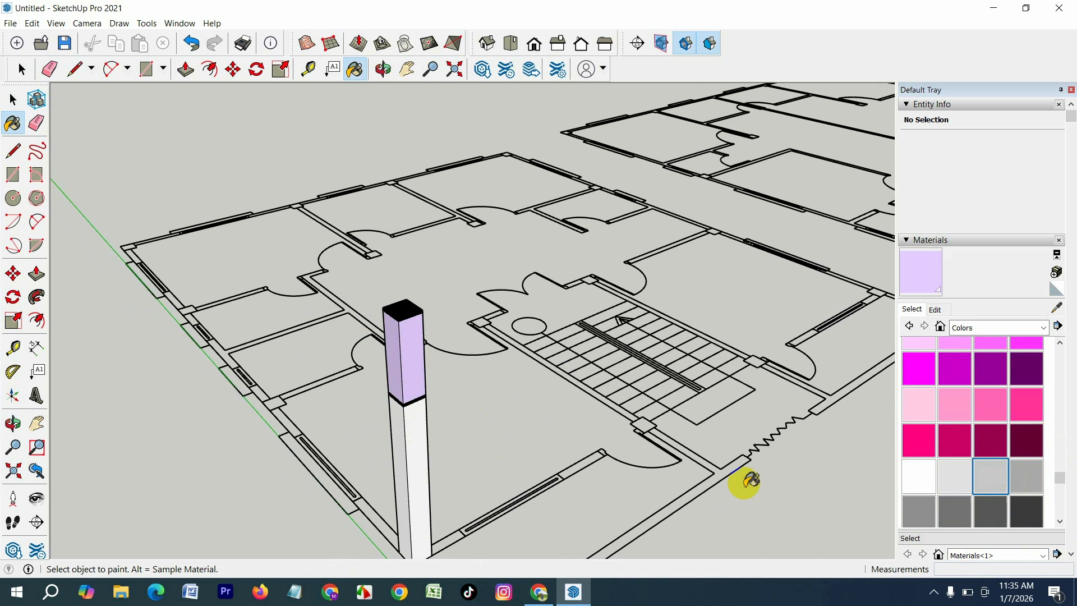
click(409, 361)
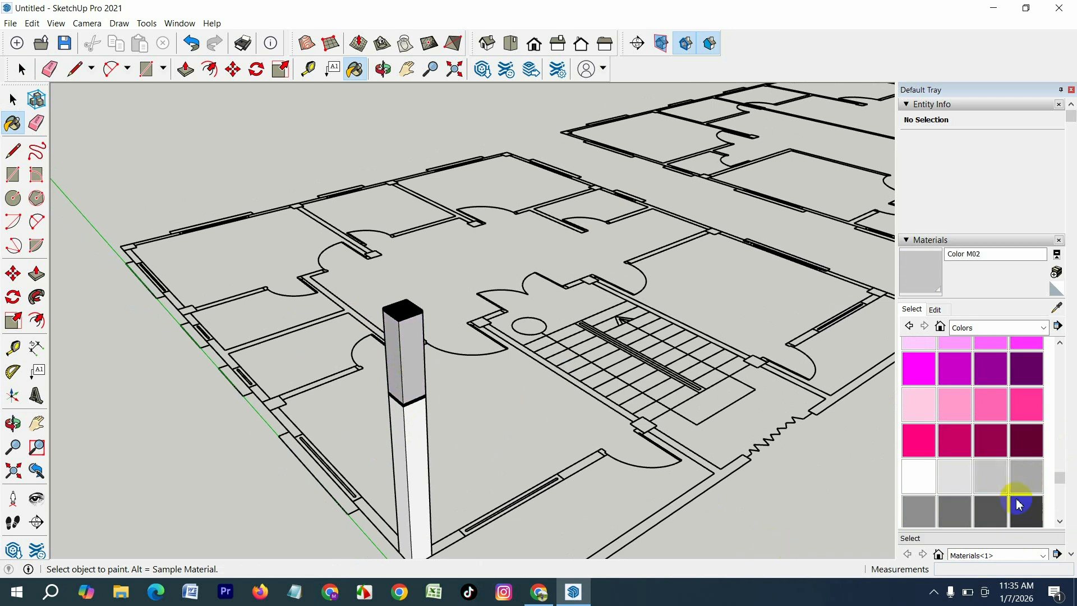
Step: Repaint the upper column segment between the black bands with the blue Color I03
scroll(1012, 496, down, 2)
scroll(1015, 490, up, 2)
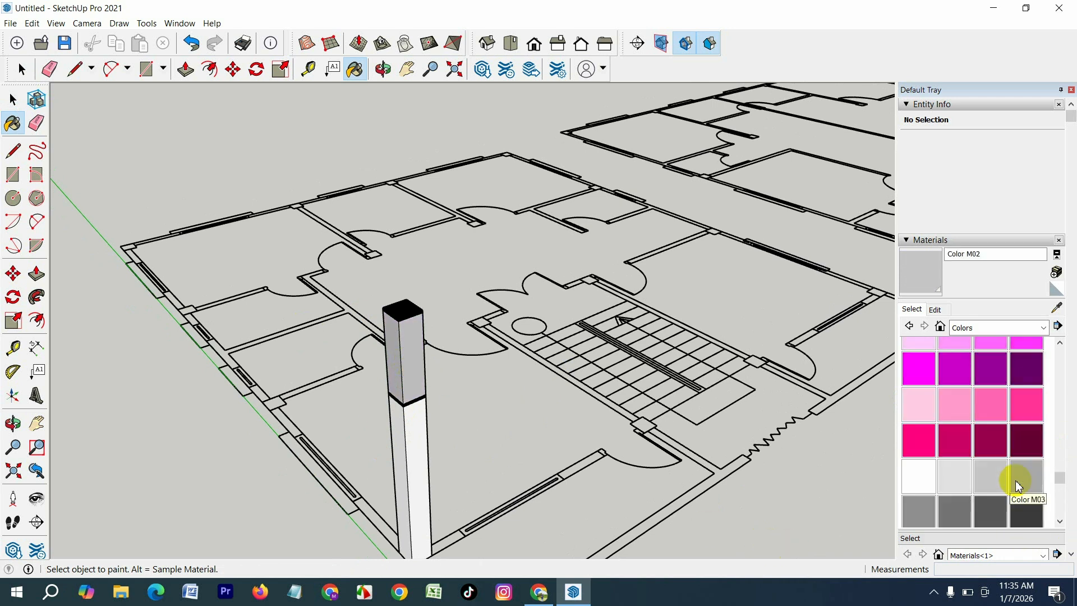
scroll(1018, 485, up, 3)
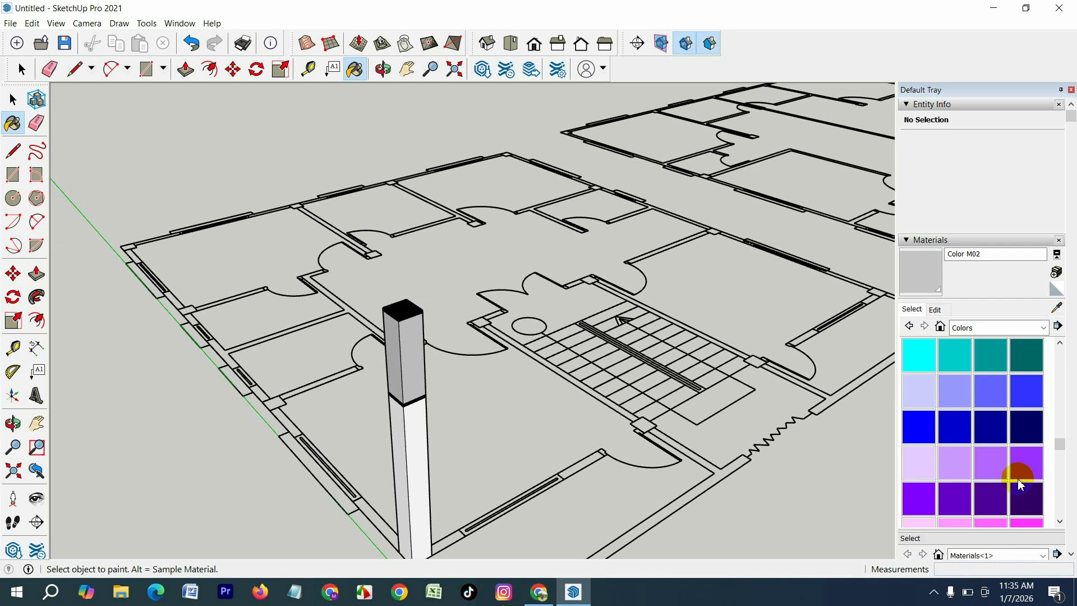
click(988, 389)
click(416, 352)
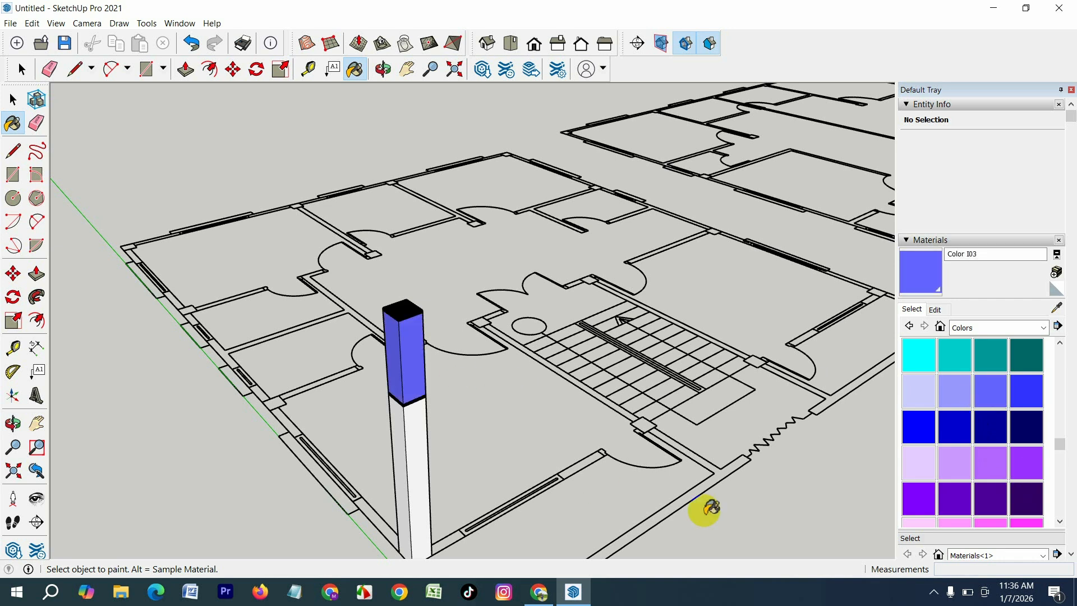
Step: Select all four column parts, the two shaft segments and both black bands, and make them one group
click(13, 100)
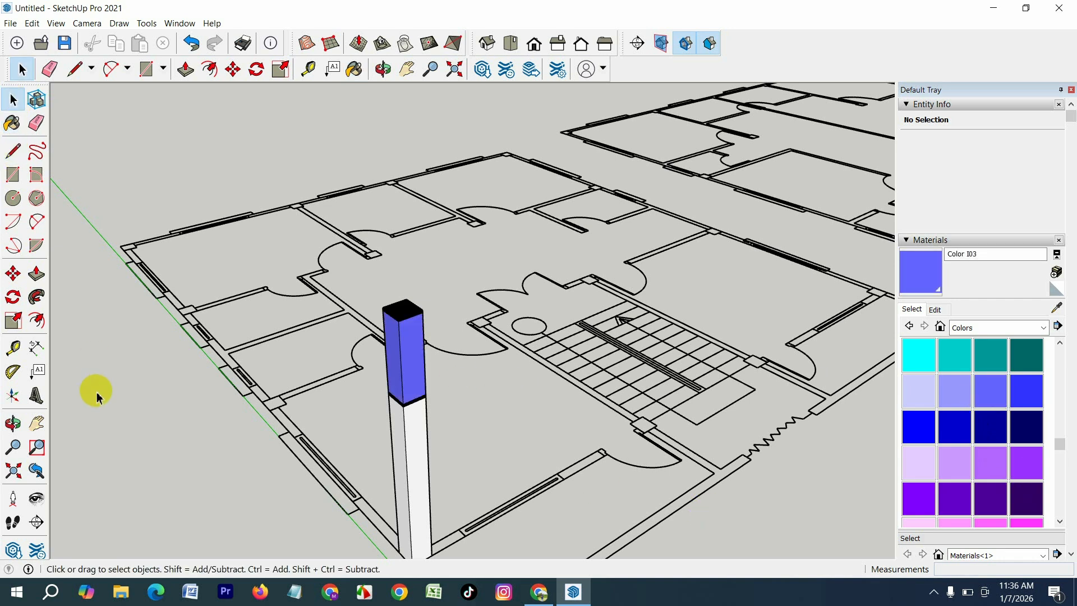
scroll(439, 493, up, 1)
click(410, 379)
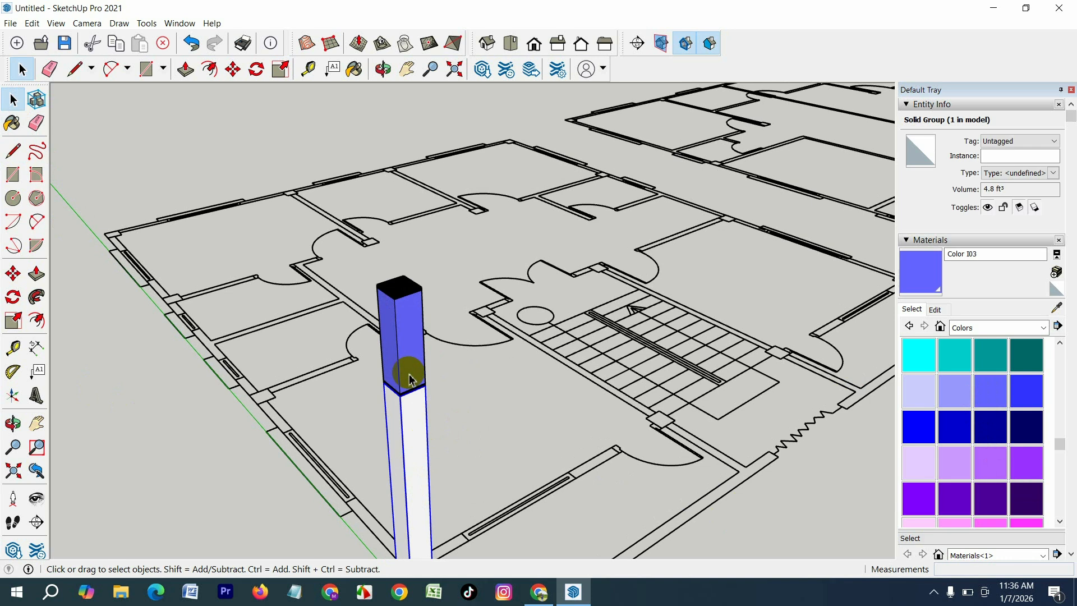
shift+click(402, 293)
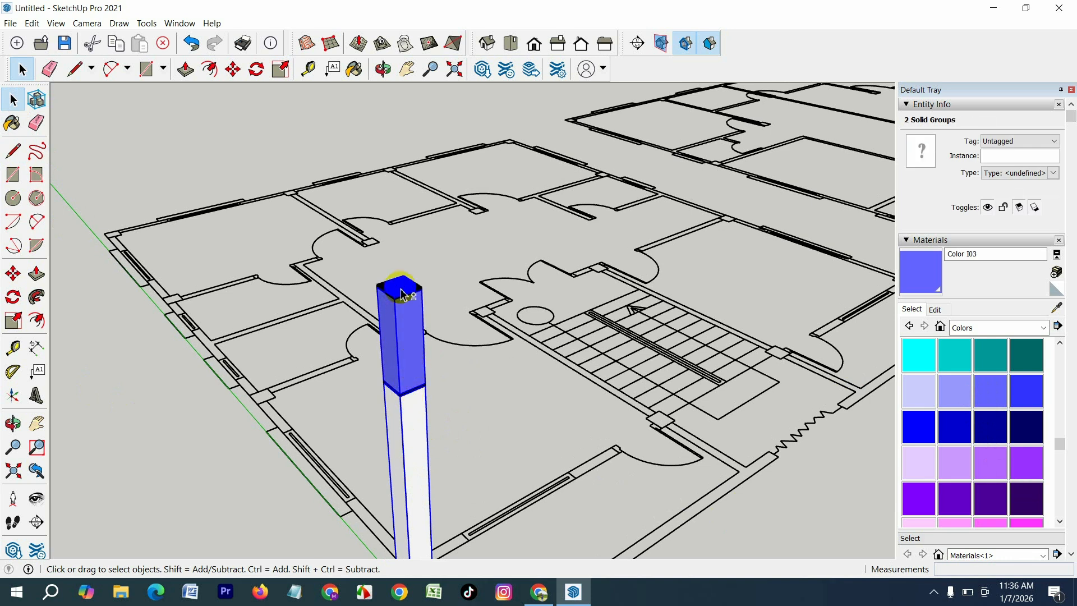
shift+click(412, 396)
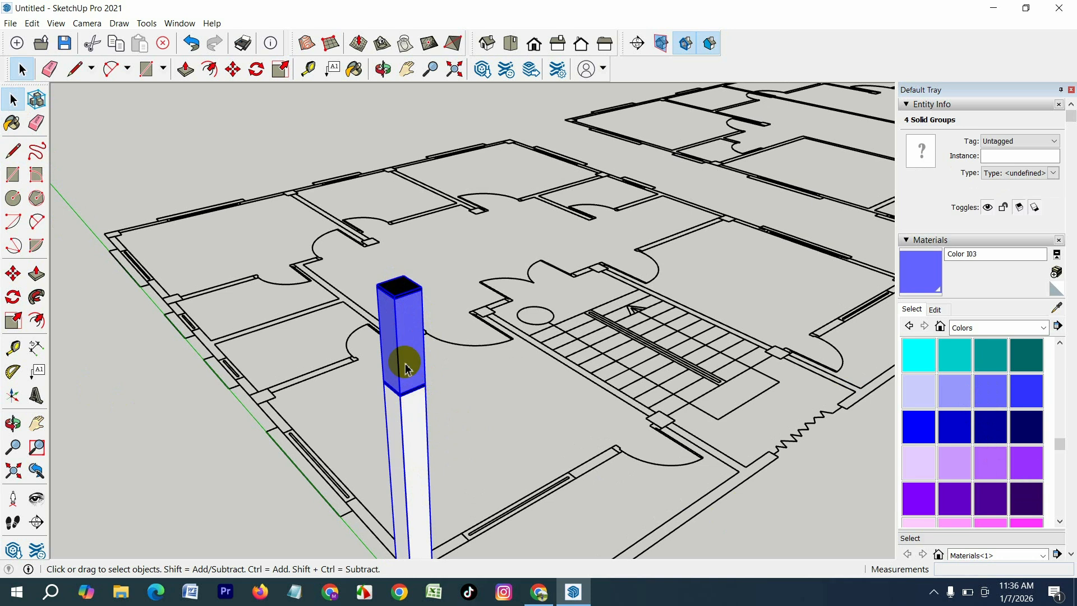
right_click(404, 362)
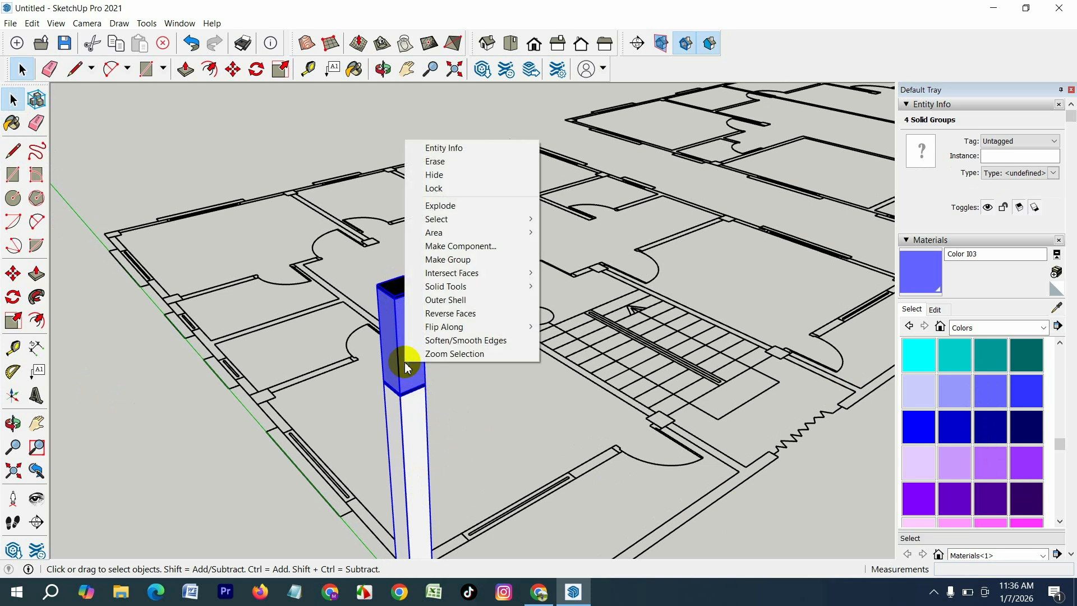
click(466, 257)
click(480, 372)
Step: Copy the grouped column from the front corner of the plan to the wall corner on the near side of the staircase
scroll(318, 416, down, 3)
scroll(390, 467, up, 1)
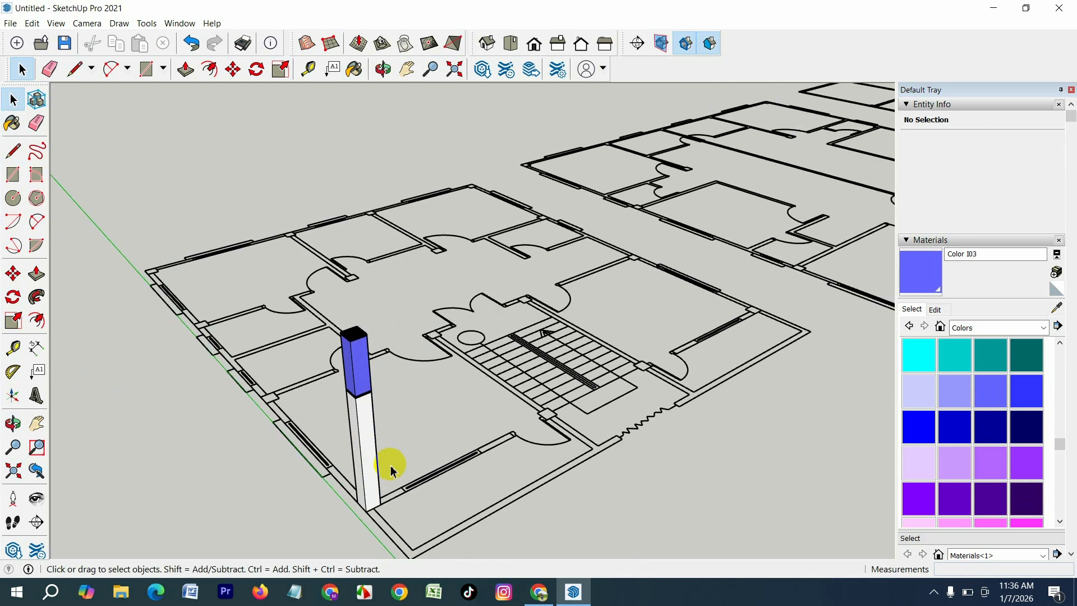
click(371, 468)
key(m)
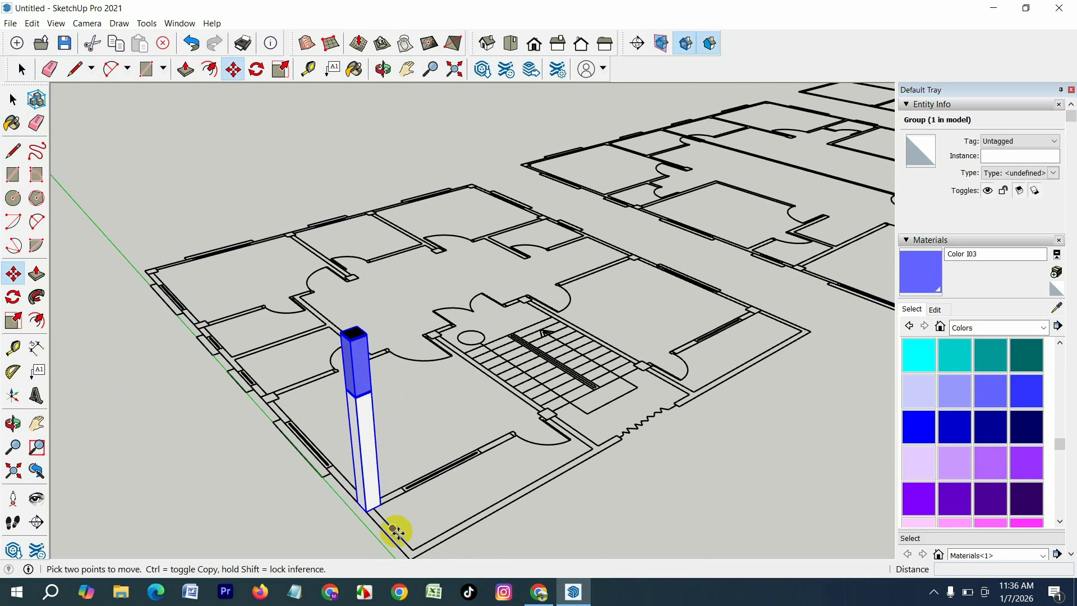
click(387, 508)
key(ctrl)
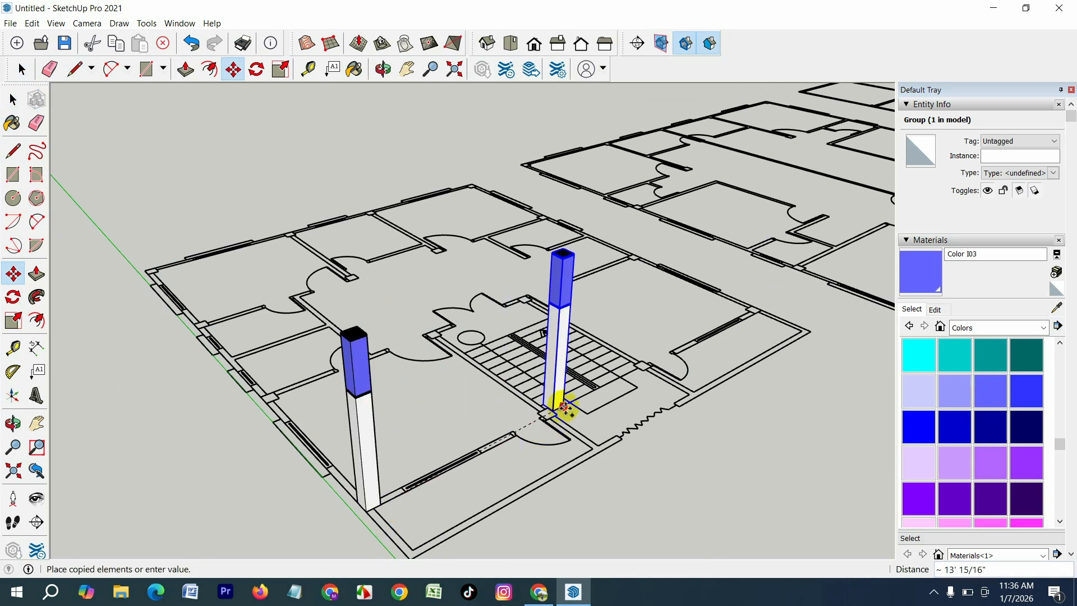
click(559, 414)
Step: Copy the column beside the staircase across to the wall junction on the staircase's far side
scroll(572, 410, up, 2)
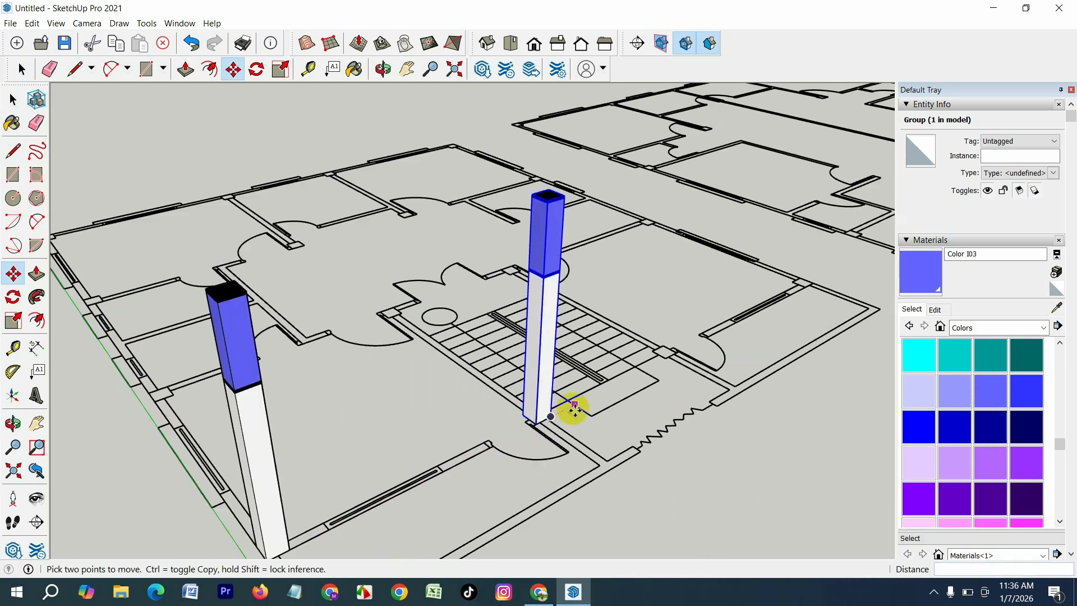
click(554, 418)
key(ctrl)
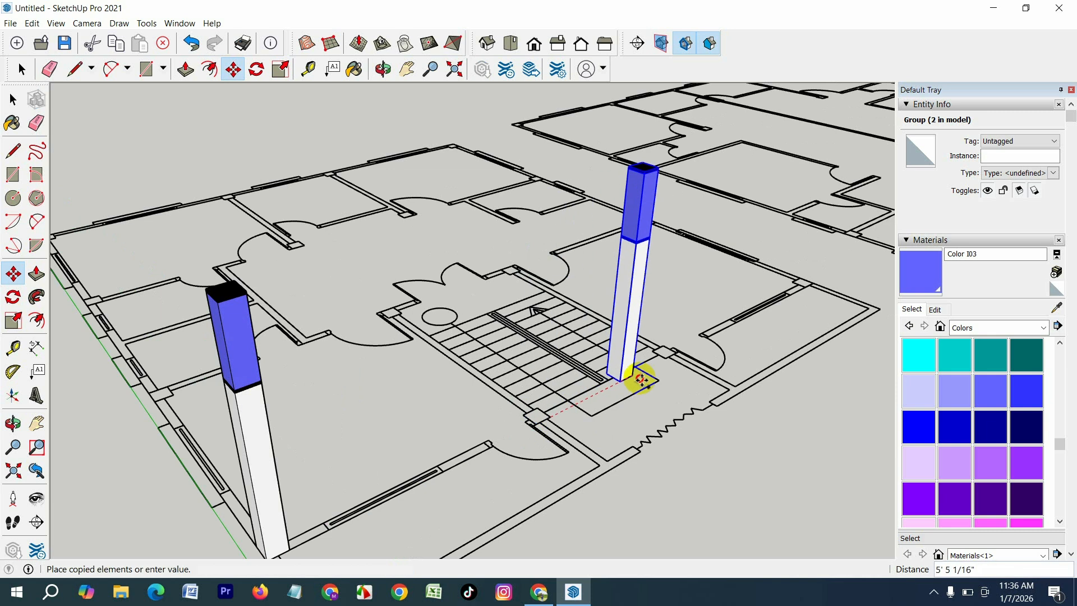
click(675, 355)
Step: Copy the column on the staircase's far side 12' 5" along the red axis to the outer wall corner
scroll(325, 497, down, 3)
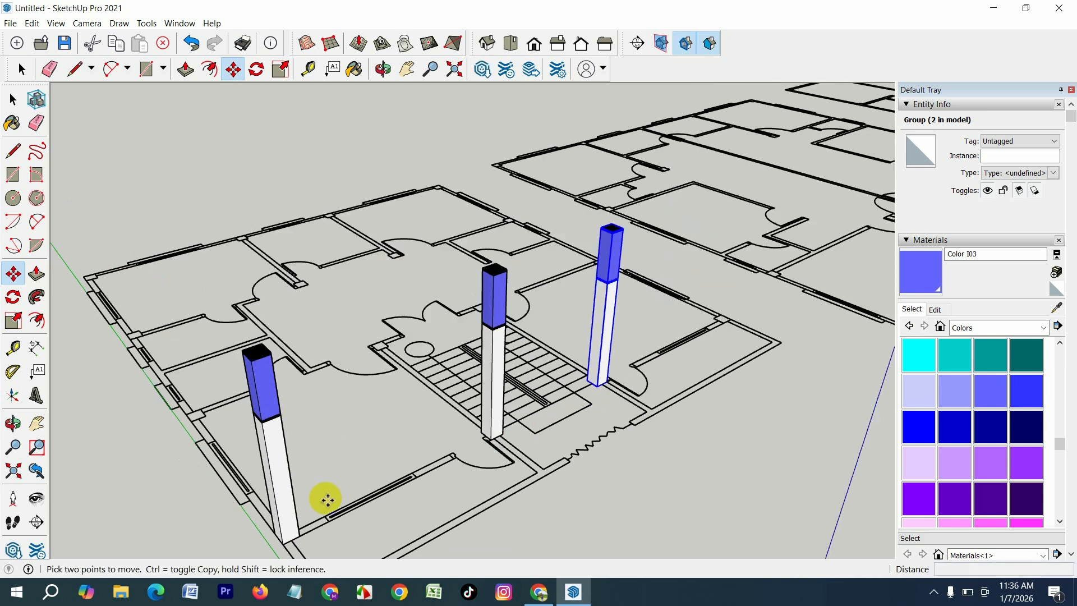
scroll(548, 390, up, 3)
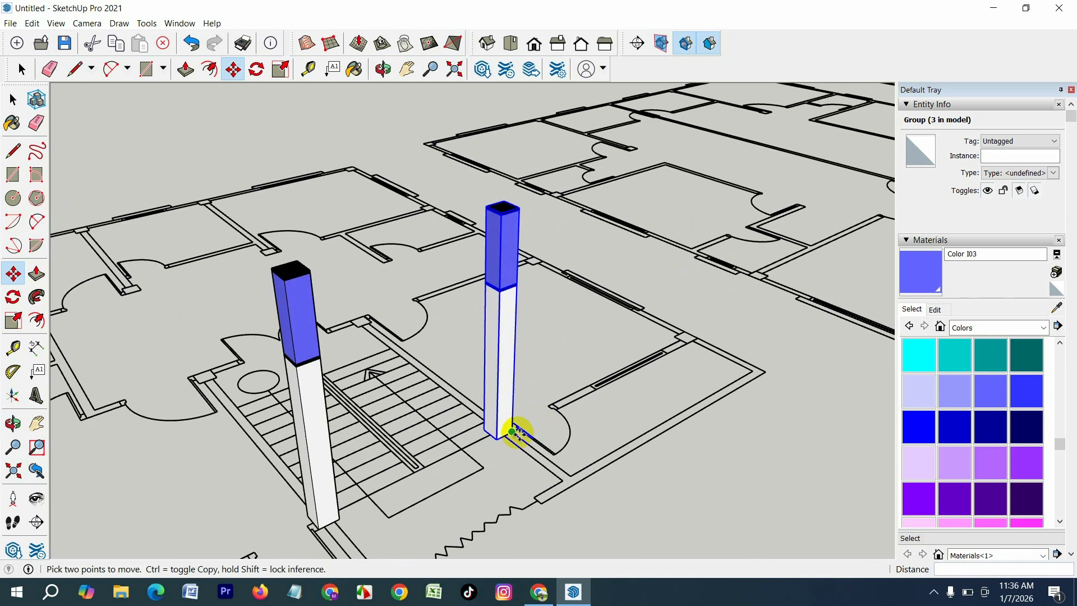
click(513, 430)
key(ctrl)
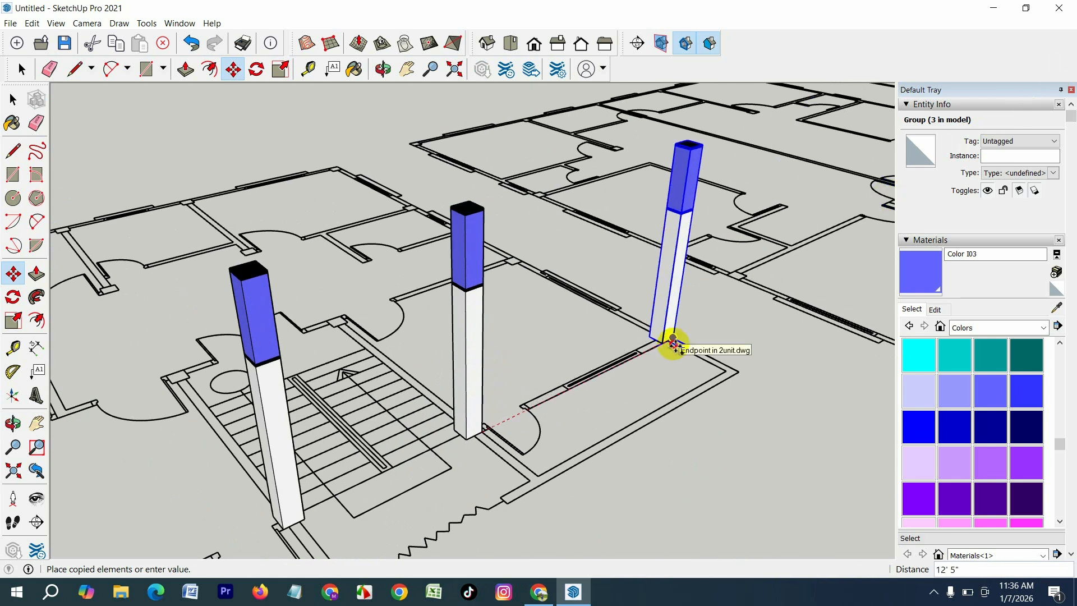
click(673, 342)
Step: Copy the selected outer-corner column across the plan into the room area near the opposite outer wall
scroll(630, 450, down, 3)
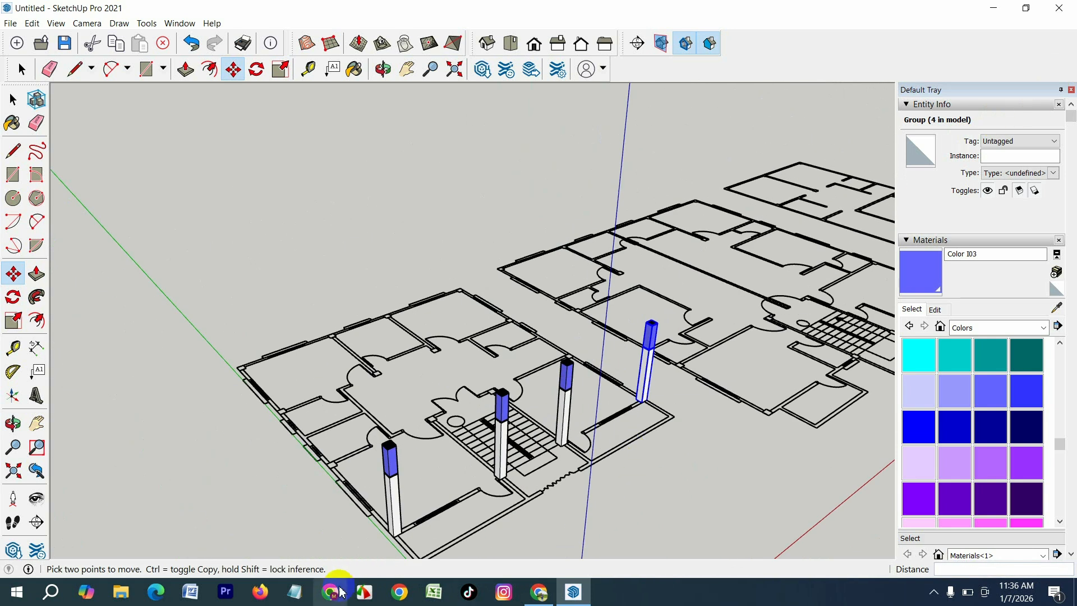
scroll(396, 535, up, 4)
click(395, 532)
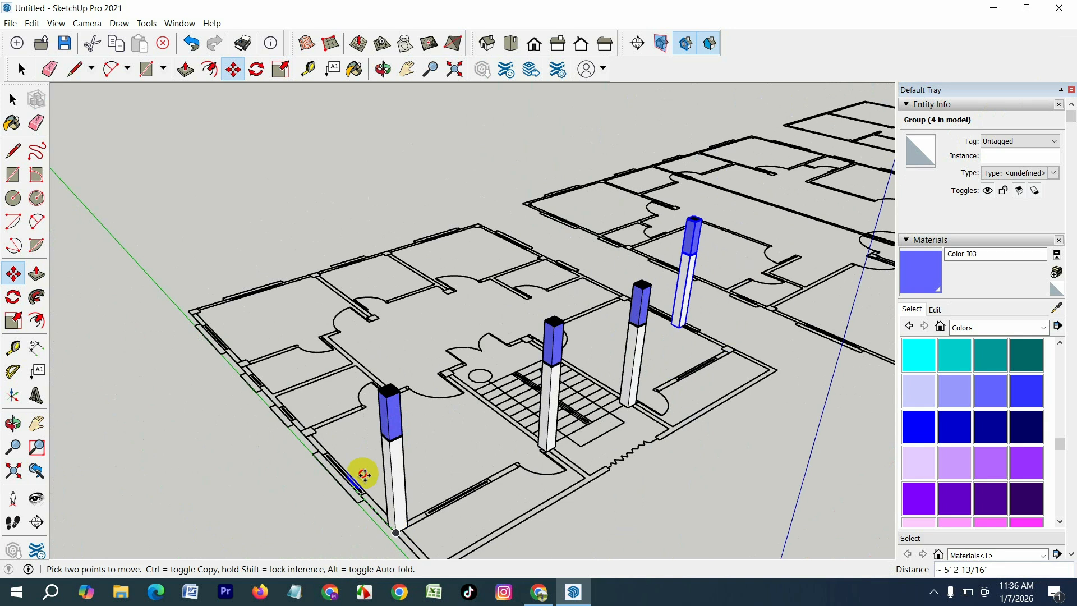
shift+middle_drag(6, 568, 101, 553)
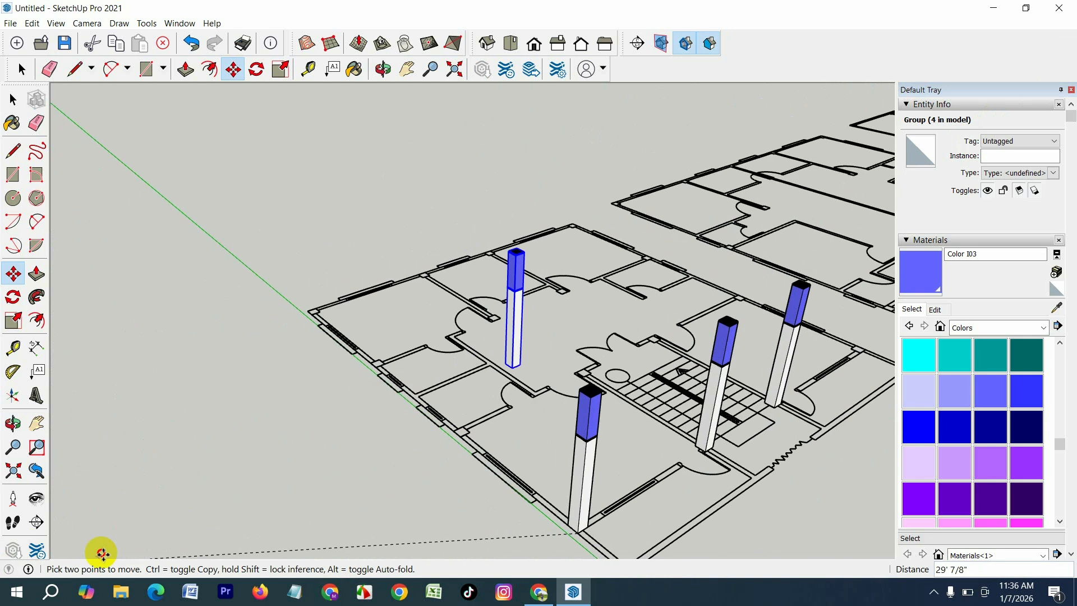
key(ctrl)
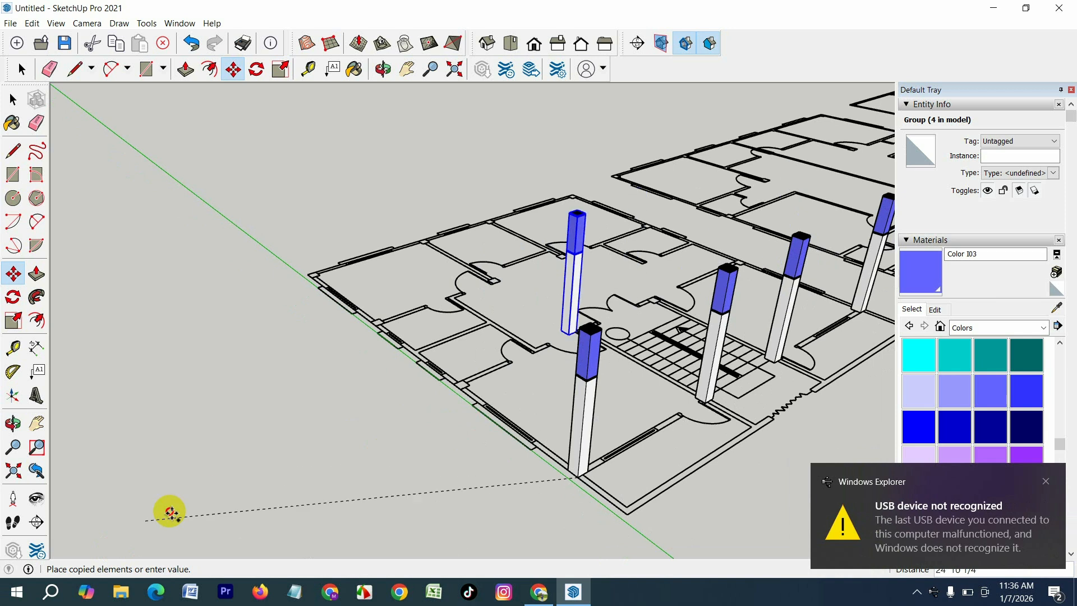
click(73, 523)
Step: Move the newly copied column by its base corner onto the partition junction of the outer wall along the green axis
scroll(513, 335, up, 4)
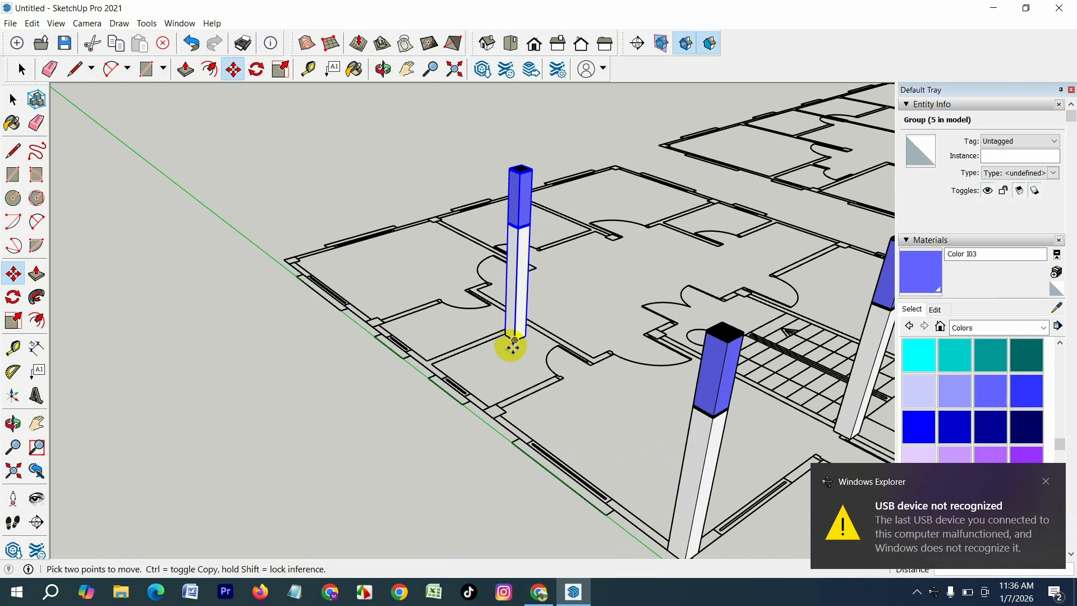
click(517, 338)
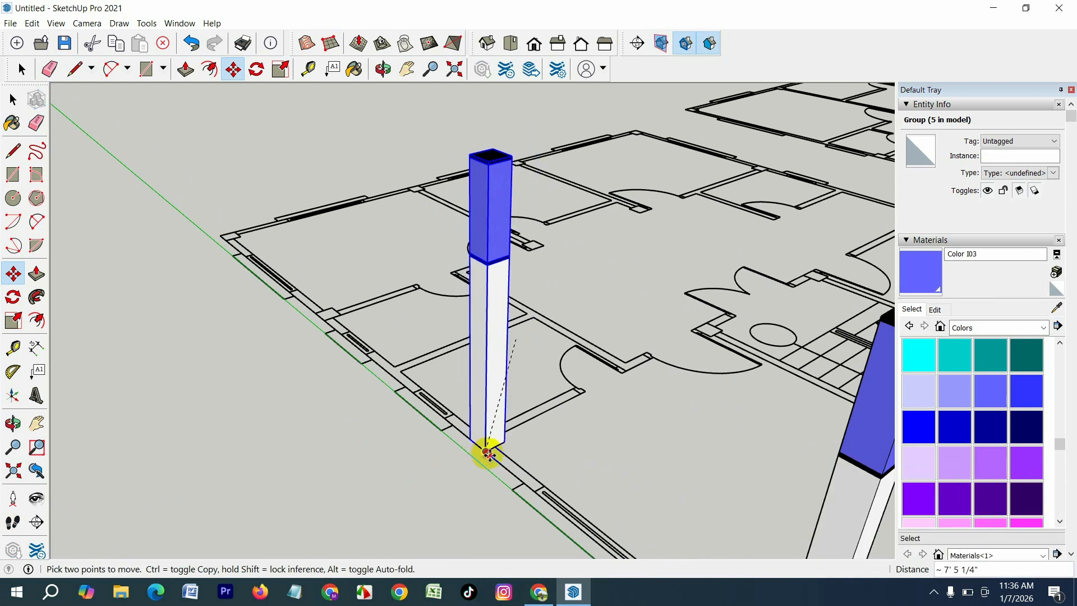
click(486, 448)
Step: Copy the outer-wall column 11' 3" along the green axis to the next partition junction
scroll(334, 309, up, 2)
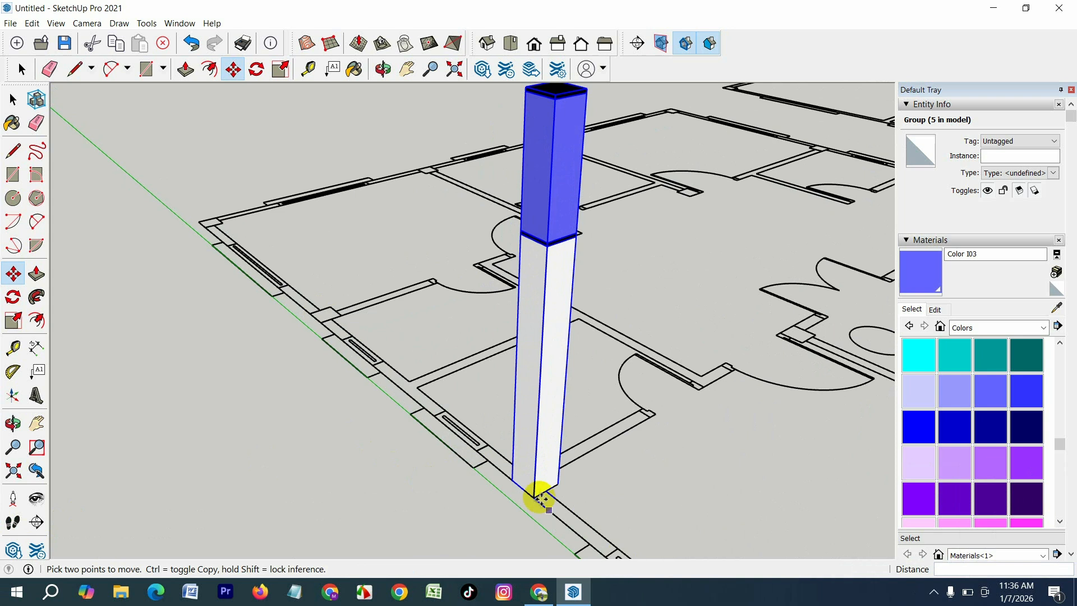
click(533, 493)
key(ctrl)
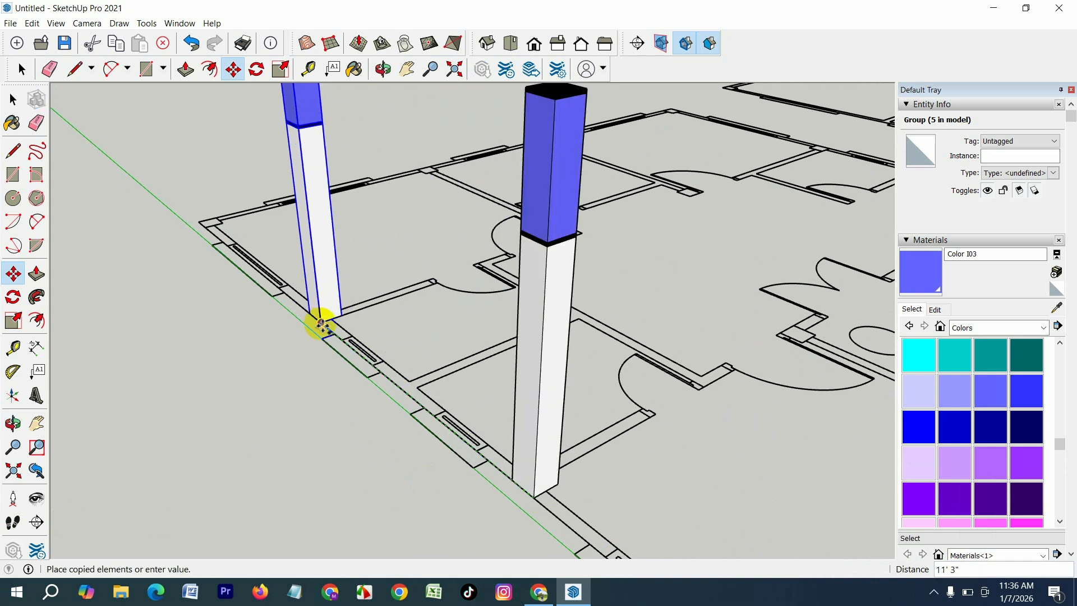
click(320, 323)
Step: Copy the selected outer-wall column into the open central hall, using the neighbouring column's base corner as the reference point
scroll(298, 378, down, 4)
scroll(404, 404, up, 5)
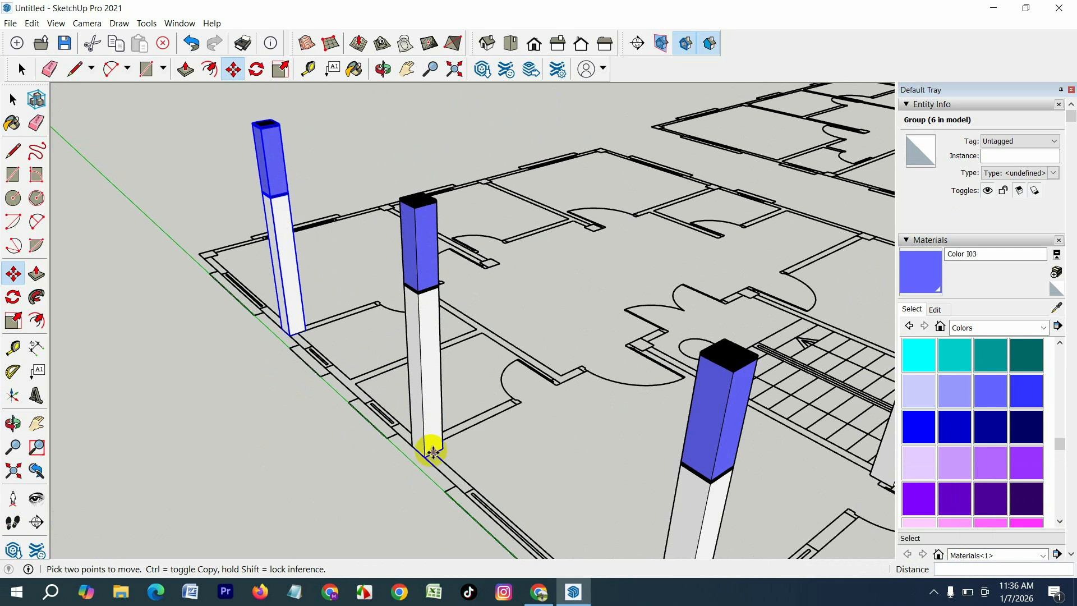
click(433, 451)
key(ctrl)
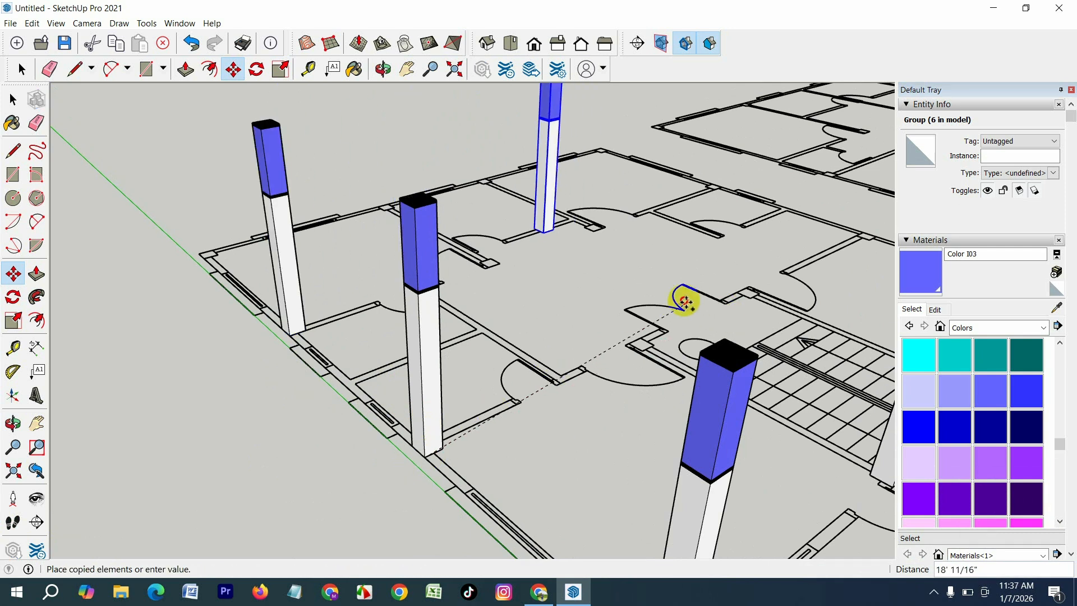
click(673, 336)
Step: Move the column copy in the central hall along the red axis onto the end of the nearby partition wall
scroll(507, 258, up, 3)
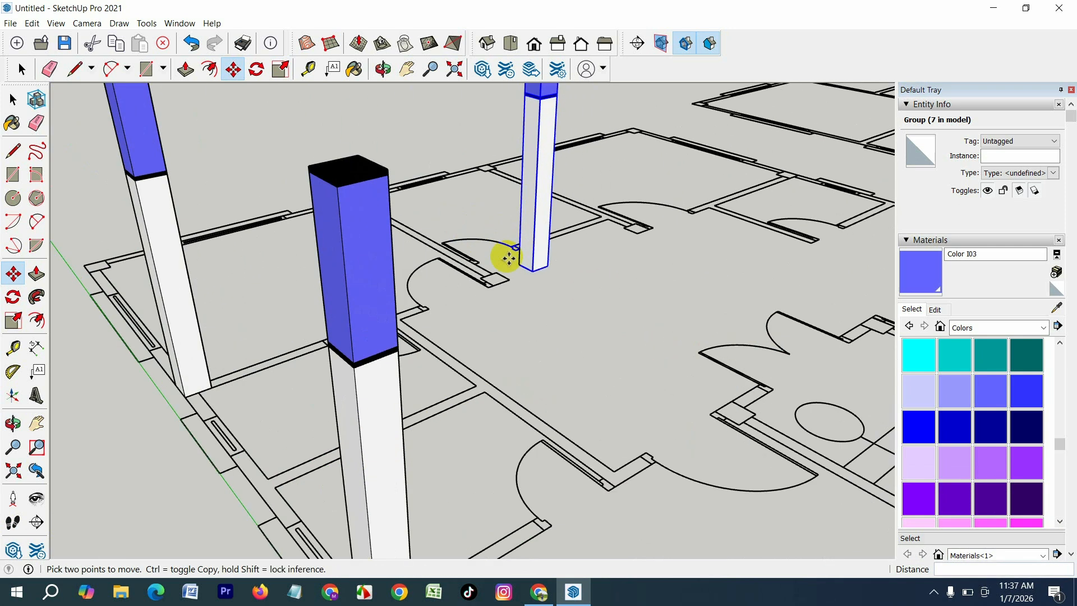
scroll(521, 266, up, 3)
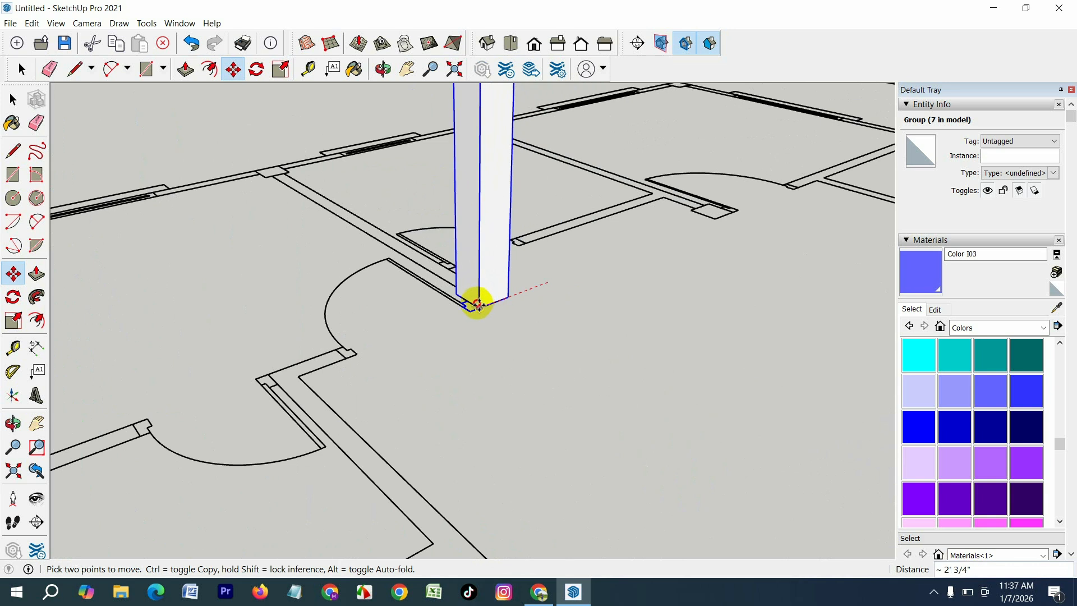
scroll(415, 333, down, 2)
scroll(448, 321, down, 3)
Step: Copy the hall column from its base corner to the end of the next partition wall
scroll(480, 314, up, 3)
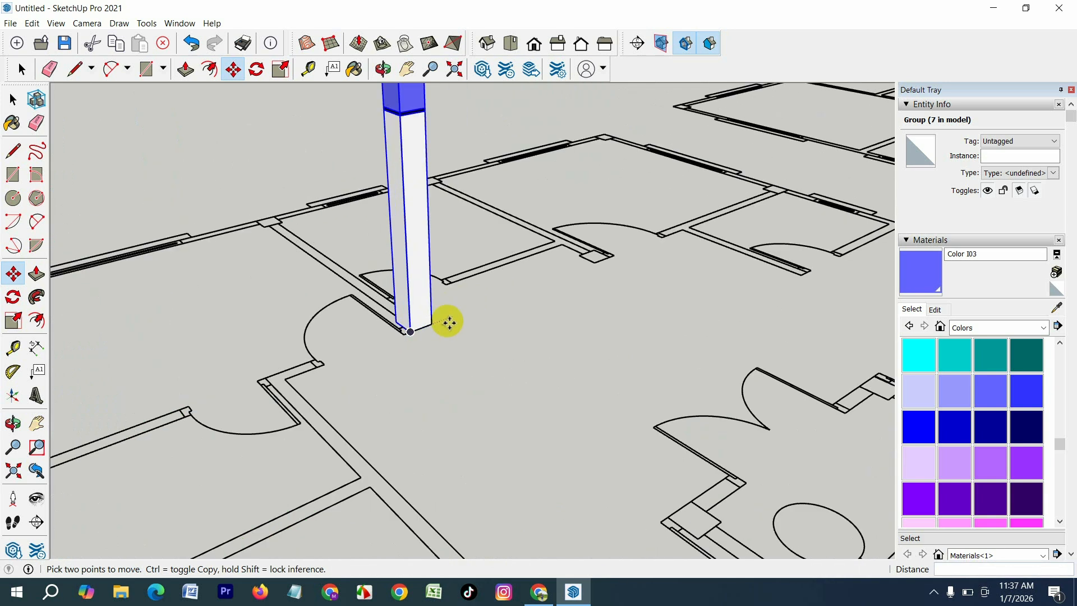
click(432, 324)
key(ctrl)
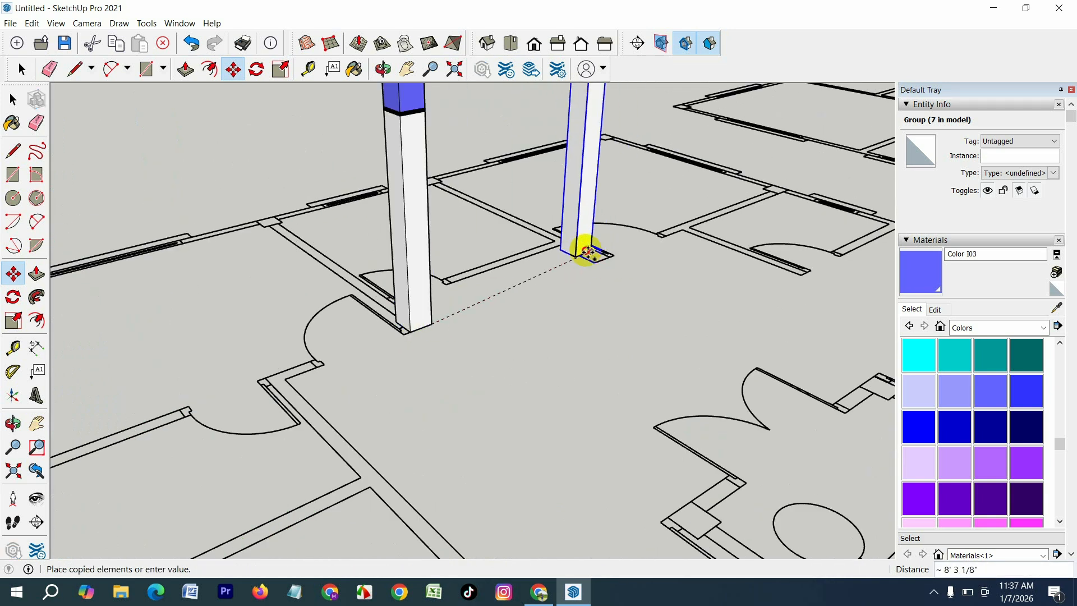
click(605, 255)
Step: Move the new hall column copy along the red axis so it sits on the end of the partition wall
scroll(490, 308, down, 3)
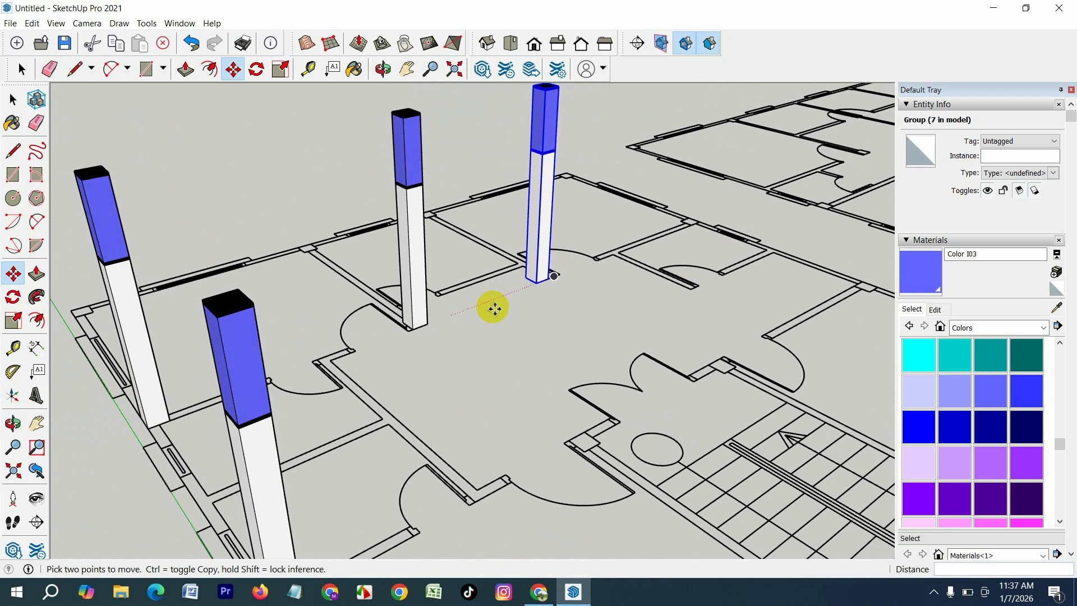
scroll(563, 272, up, 3)
scroll(561, 275, up, 1)
scroll(449, 319, down, 3)
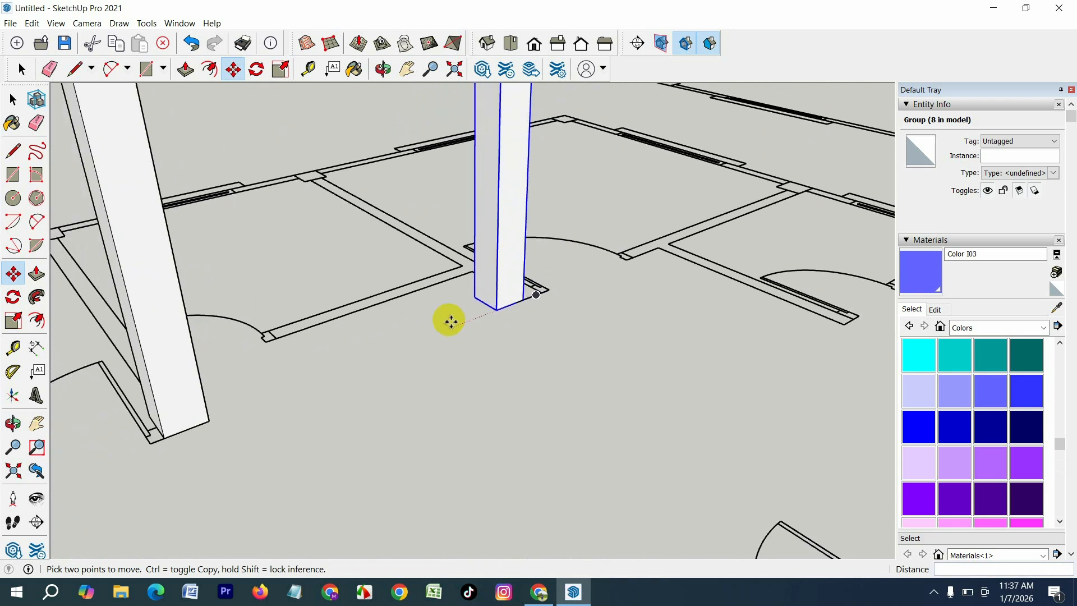
scroll(454, 315, up, 5)
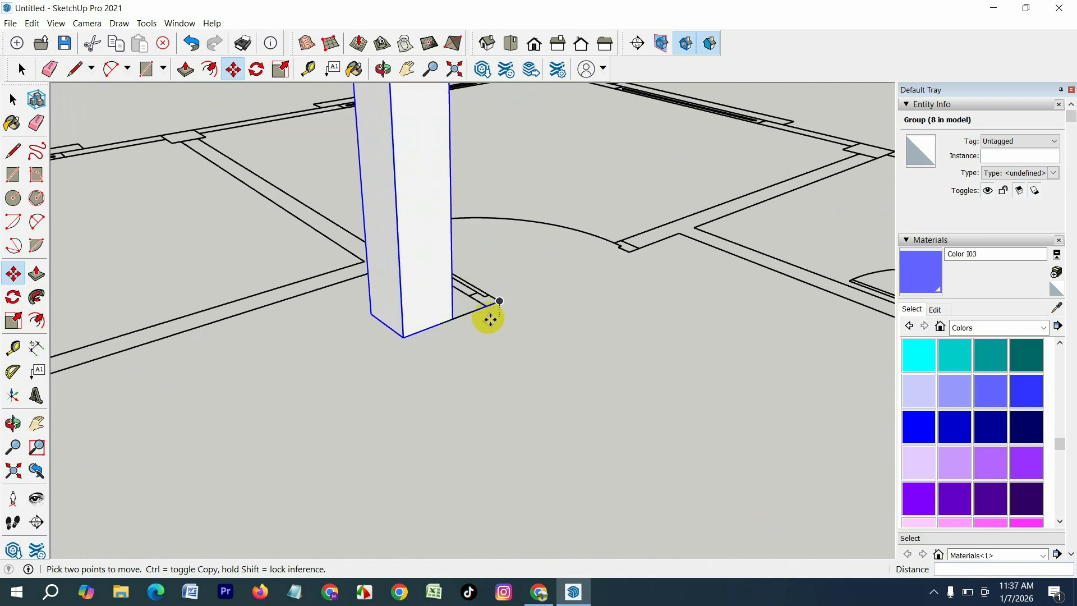
click(458, 321)
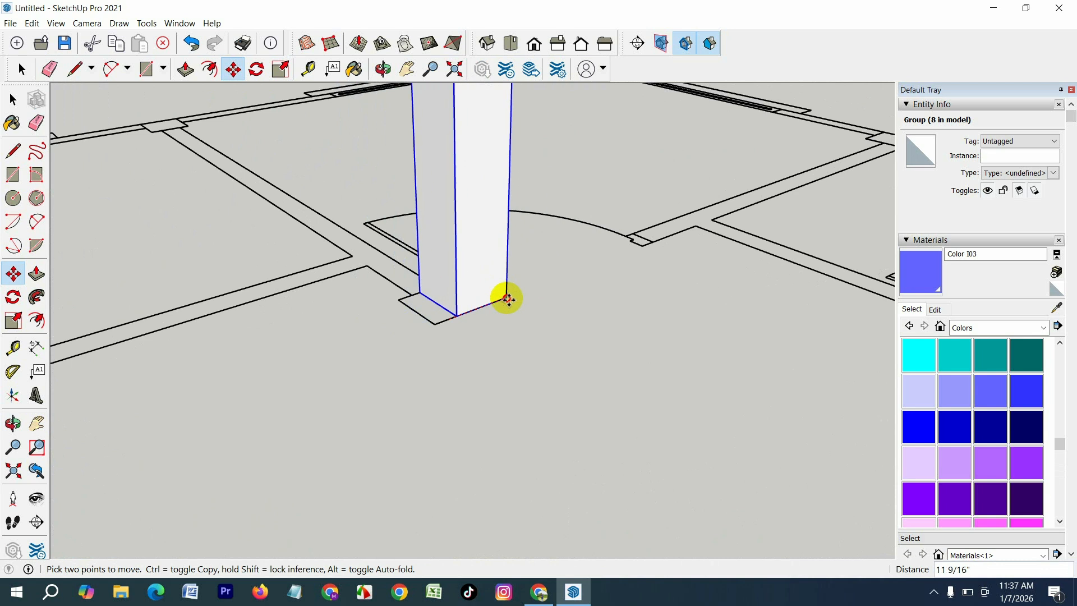
click(479, 307)
Step: Copy the hall column about 11' 9 5/8" along the red axis to the partition junction on the far outer wall
scroll(385, 363, down, 5)
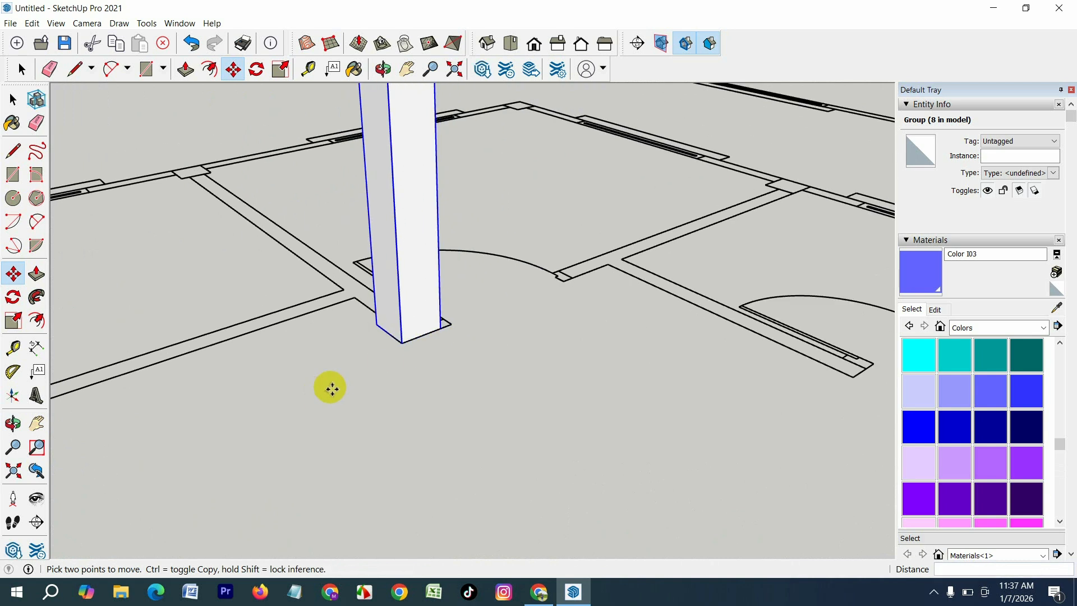
click(404, 349)
key(ctrl)
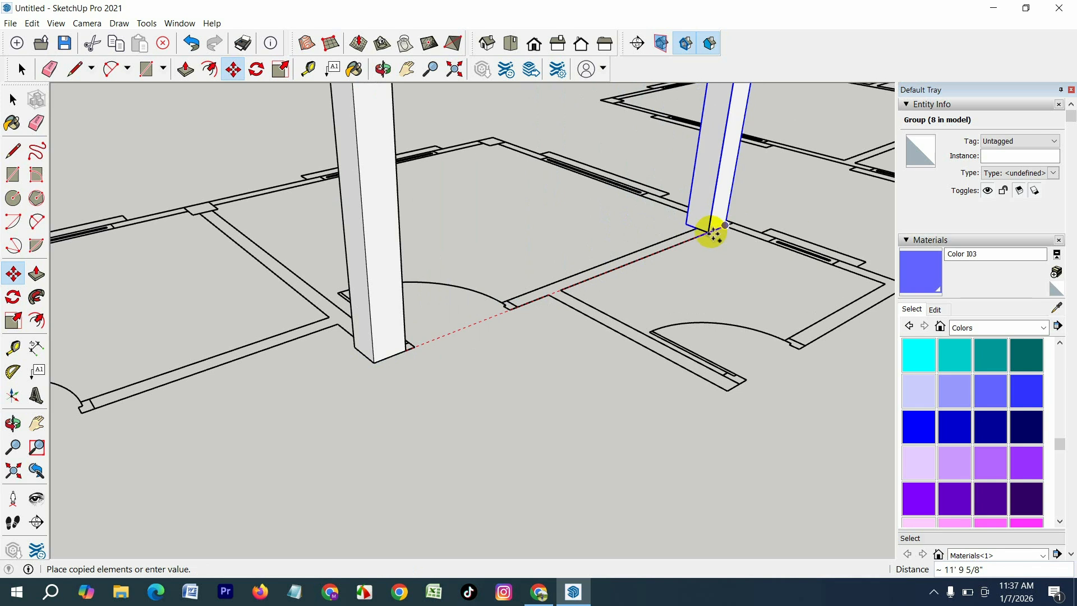
click(709, 230)
Step: Shift the outer-wall column copy along the red axis so its base fits the partition junction
scroll(360, 335, down, 2)
scroll(593, 250, up, 8)
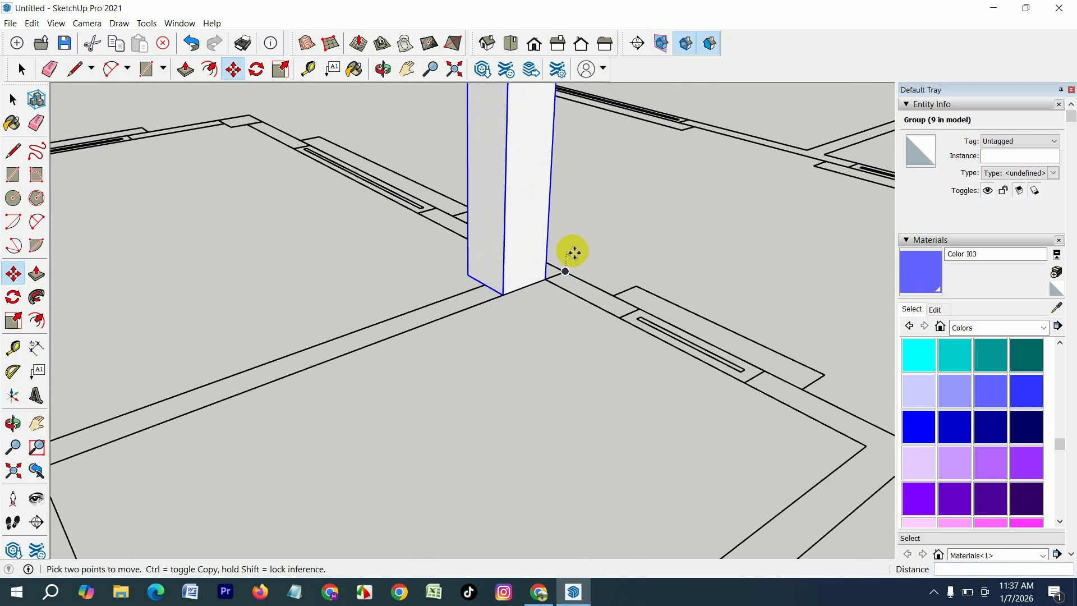
click(538, 286)
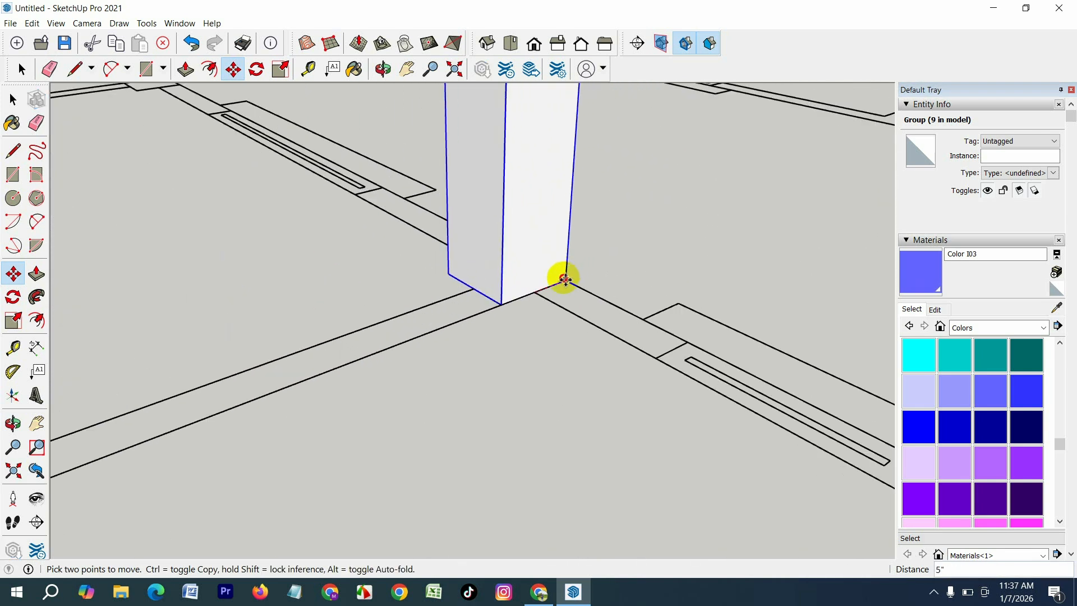
click(520, 290)
Step: Copy the outer-wall column 11' 3" along the green axis to the next partition junction on the same wall
scroll(176, 259, down, 8)
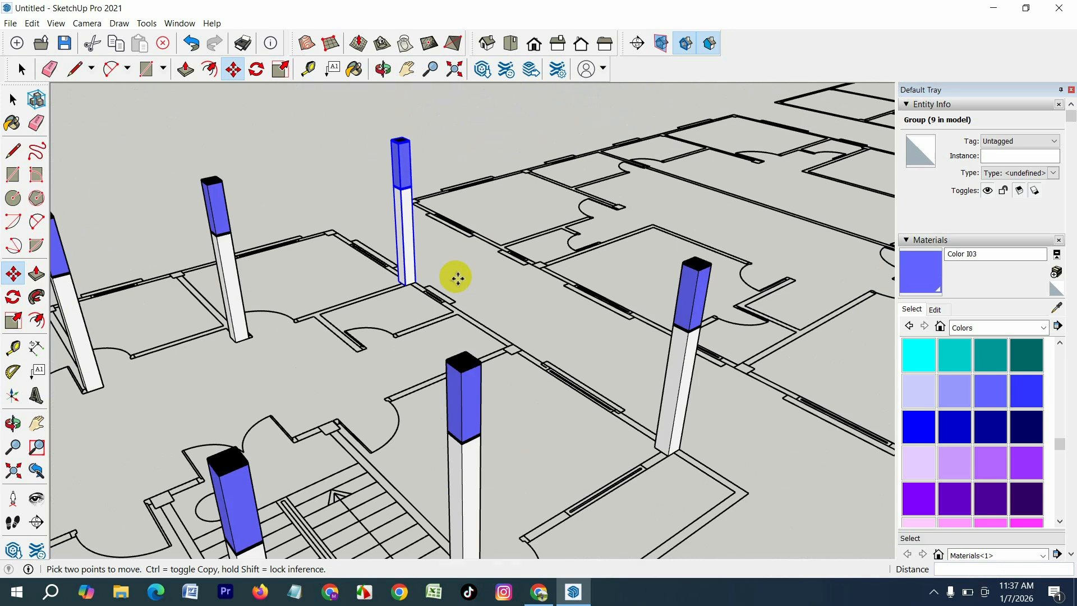
scroll(403, 271, up, 5)
click(401, 278)
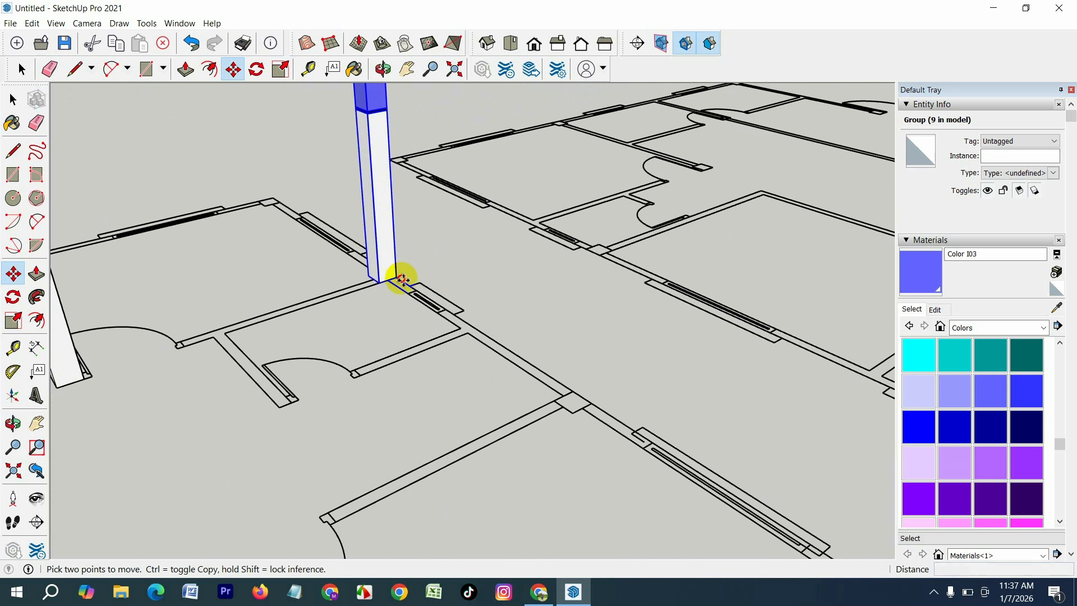
key(ctrl)
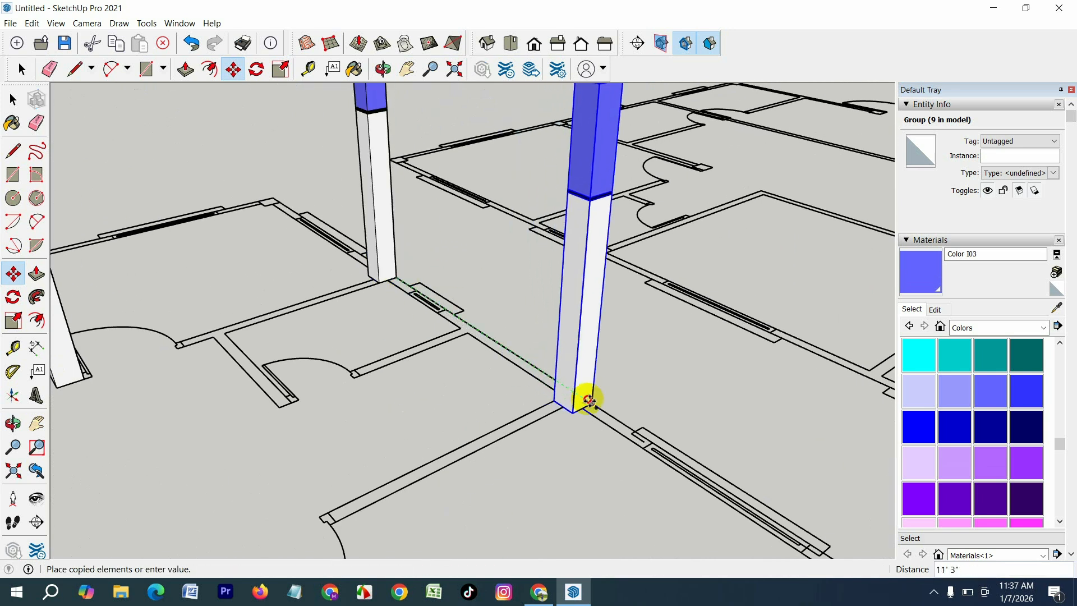
click(589, 399)
Step: Copy the selected outer-wall column 12' along the red axis to the nearest inner corner of the staircase walls
scroll(480, 325, down, 6)
scroll(465, 358, up, 3)
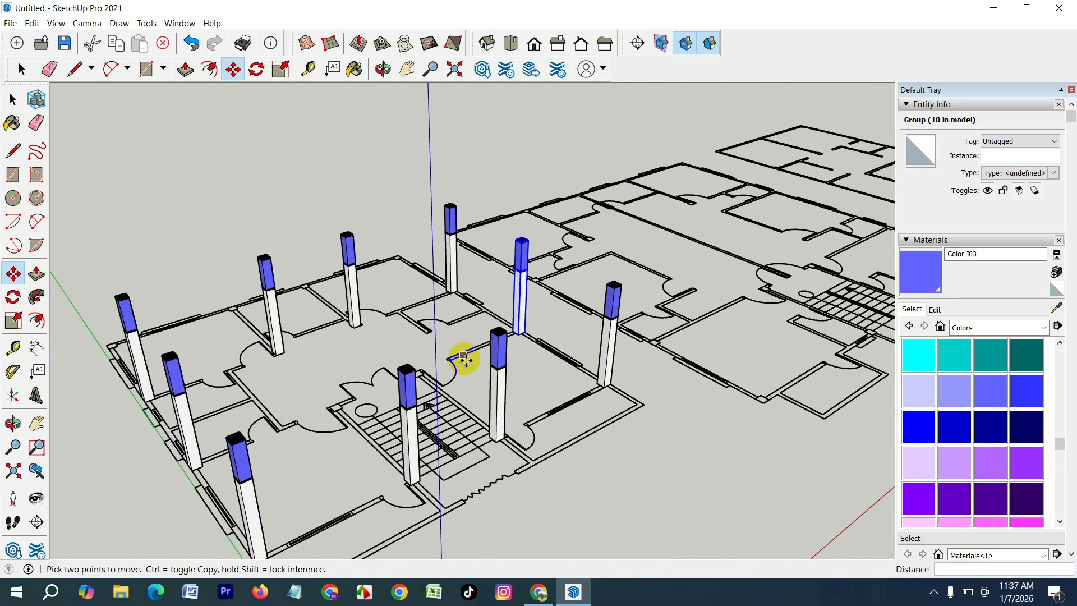
scroll(464, 359, up, 5)
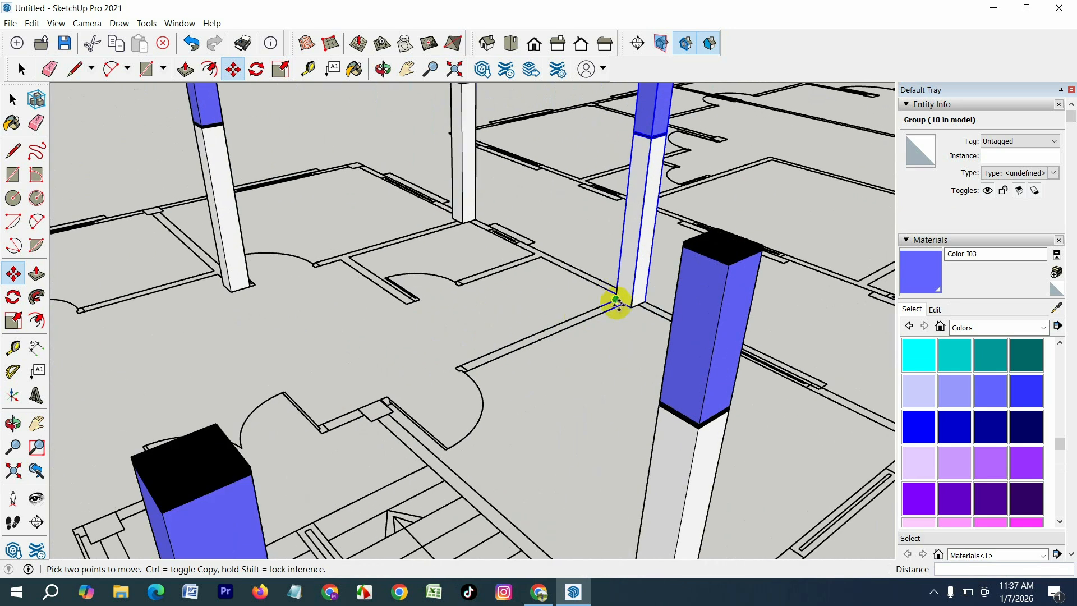
click(629, 305)
key(ctrl)
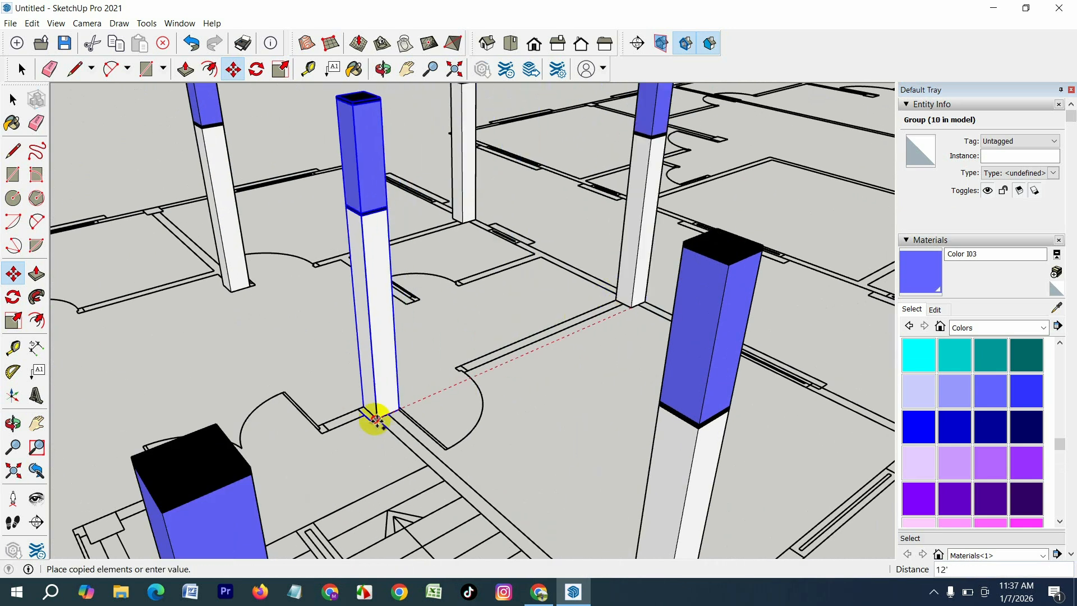
click(375, 421)
Step: Copy the staircase corner column 8' 5" along the red axis to the opposite inner corner of the stairwell
scroll(557, 298, down, 5)
scroll(509, 341, up, 7)
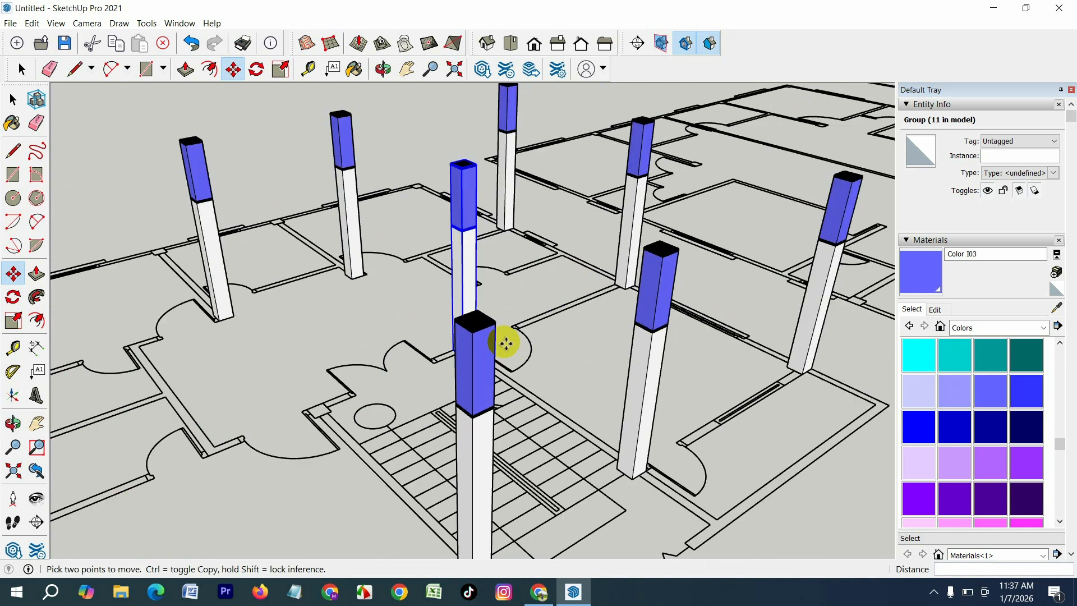
scroll(500, 353, up, 4)
scroll(529, 324, down, 3)
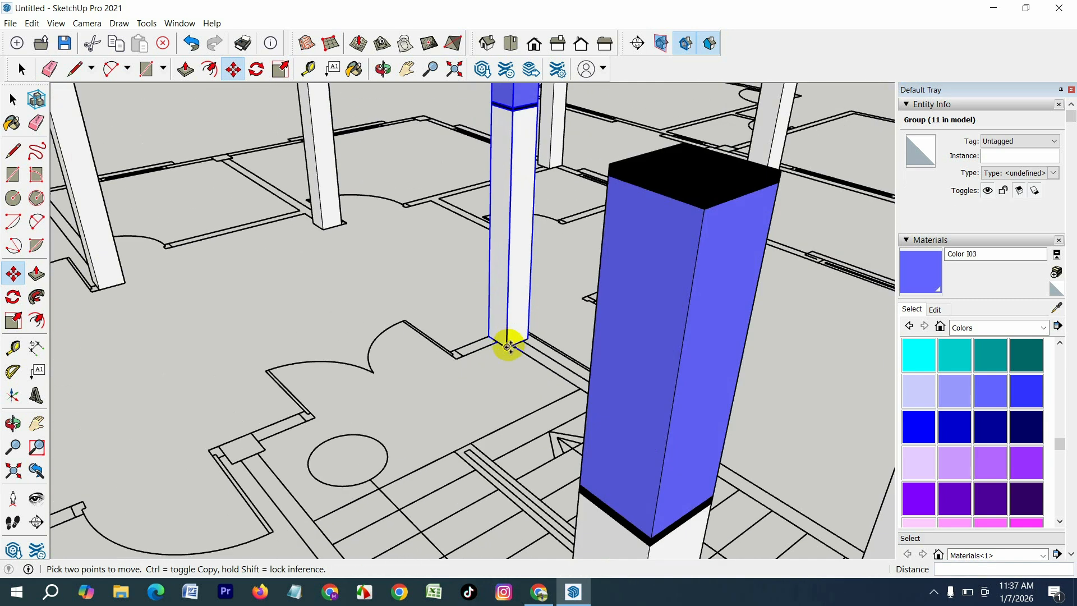
click(507, 341)
key(ctrl)
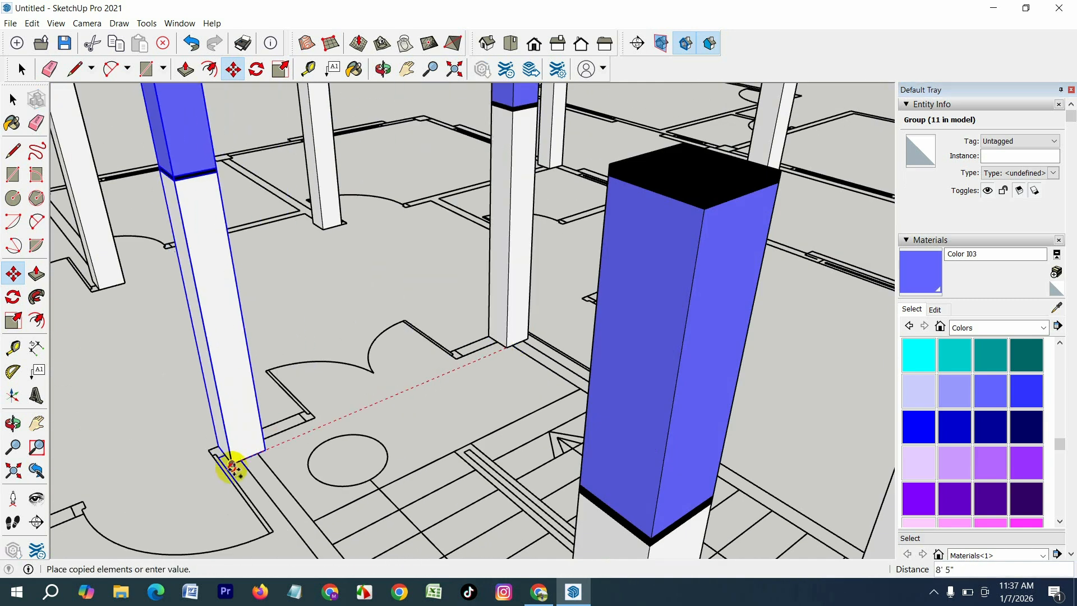
click(234, 466)
Step: Copy the selected stairwell column close to the empty outer corner of the house, using an outer-wall column's base as the reference point
scroll(540, 365, down, 8)
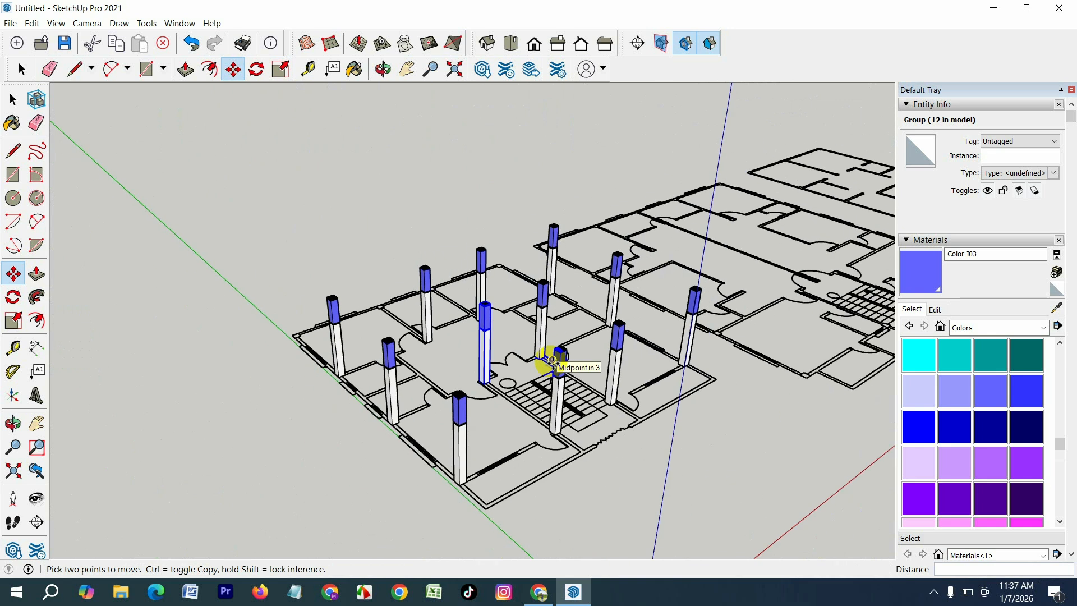
scroll(285, 283, up, 3)
scroll(434, 415, up, 3)
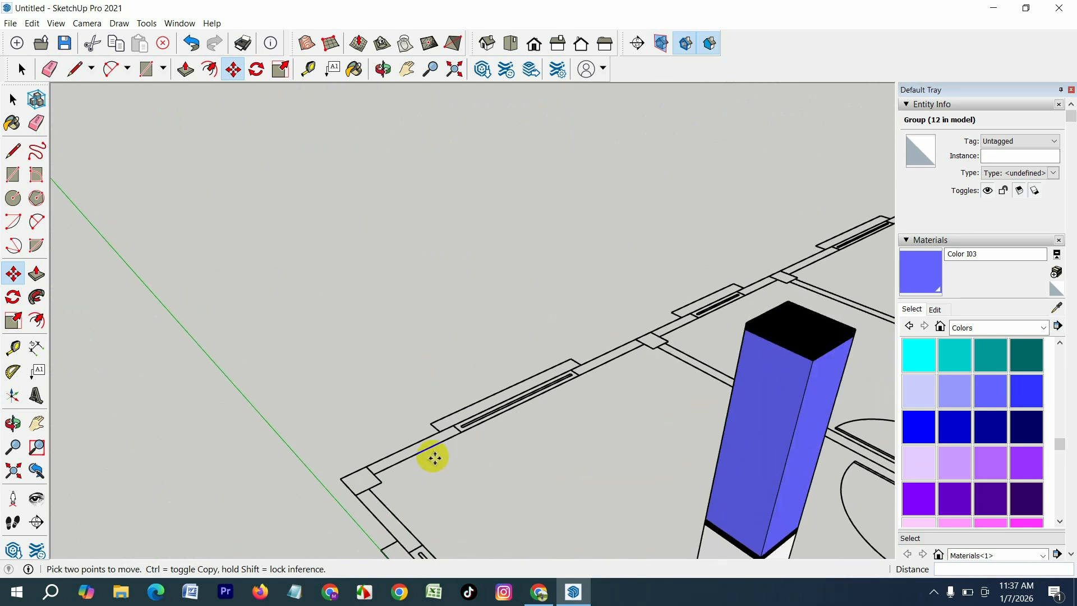
scroll(429, 410, down, 4)
scroll(505, 331, down, 4)
scroll(507, 426, up, 3)
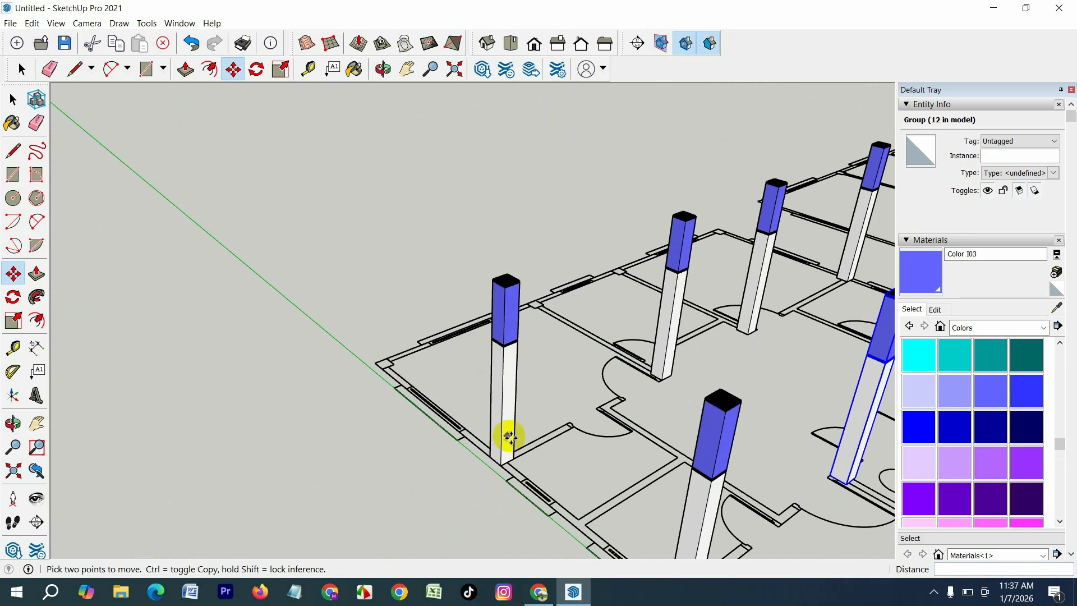
drag(500, 473, 133, 345)
key(ctrl)
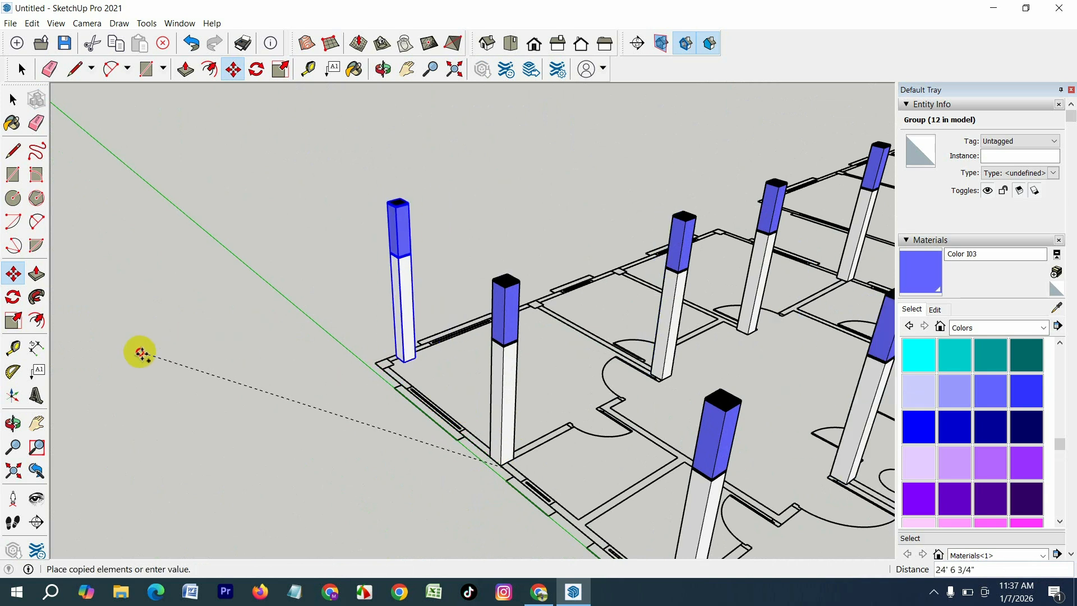
click(127, 345)
Step: Move the new column copy by its base corner onto the outer corner of the house walls
scroll(398, 350, up, 5)
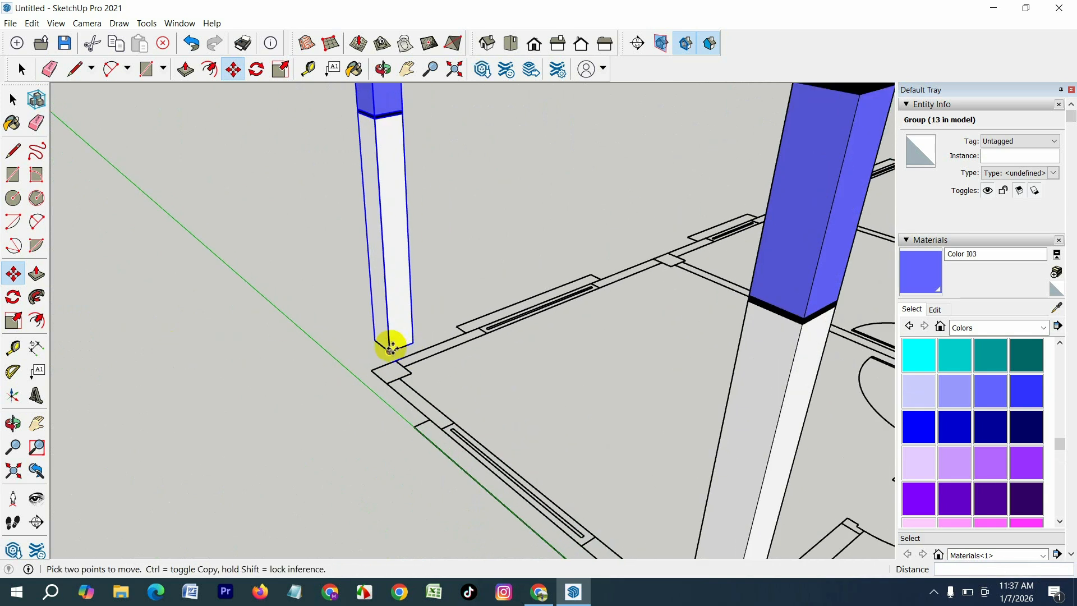
click(391, 348)
click(385, 378)
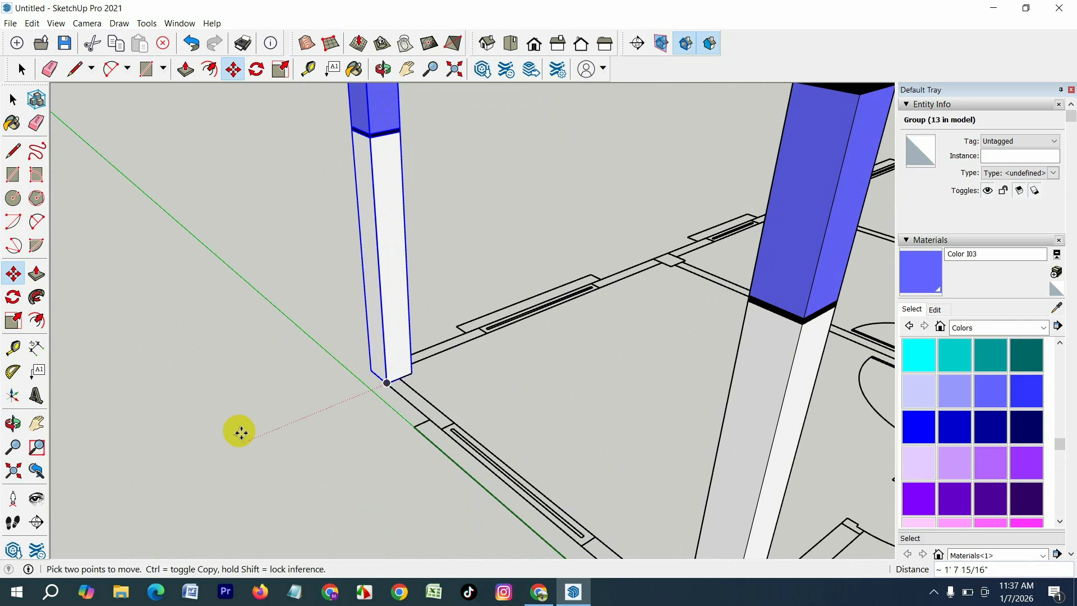
Step: Copy the house corner column along the red axis to the second partition junction on the outer wall
scroll(343, 387, down, 5)
scroll(343, 387, up, 3)
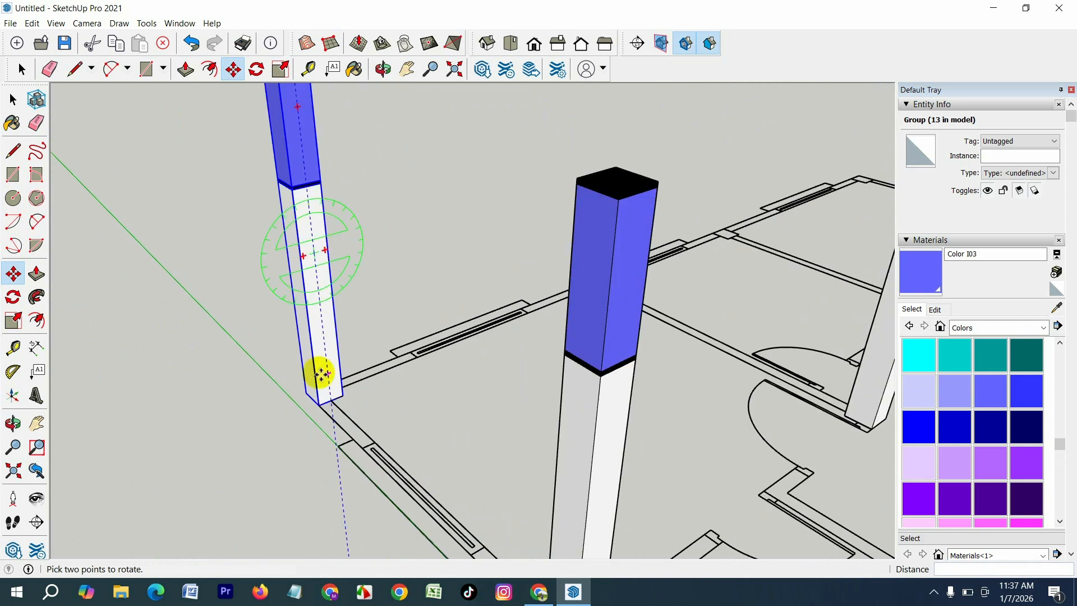
key(ctrl)
click(317, 405)
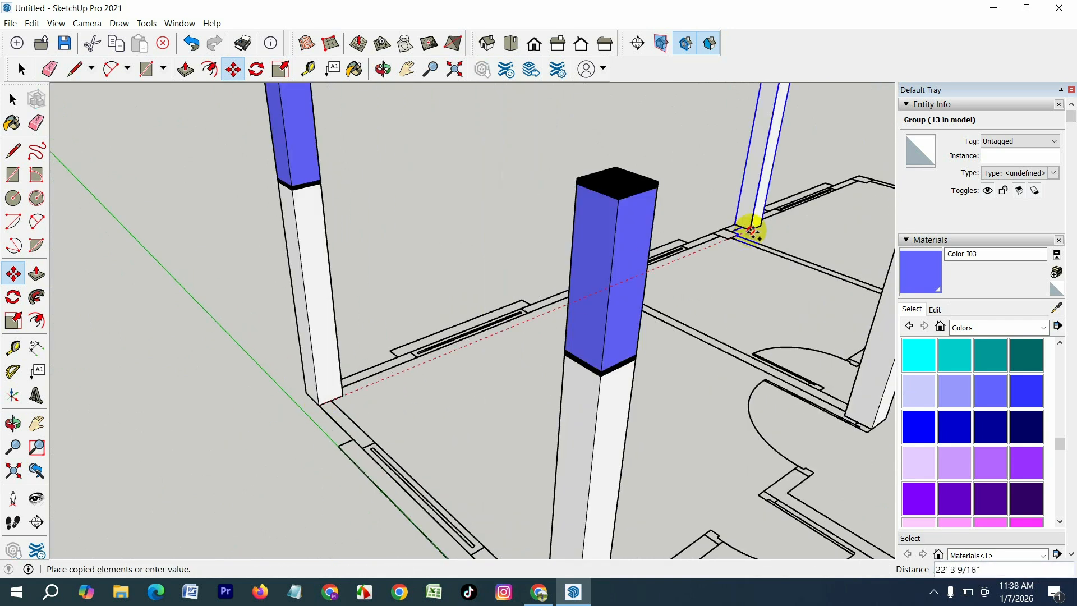
click(724, 240)
Step: Copy the selected column back along the same outer wall to the first partition junction
scroll(89, 329, down, 5)
scroll(540, 320, up, 6)
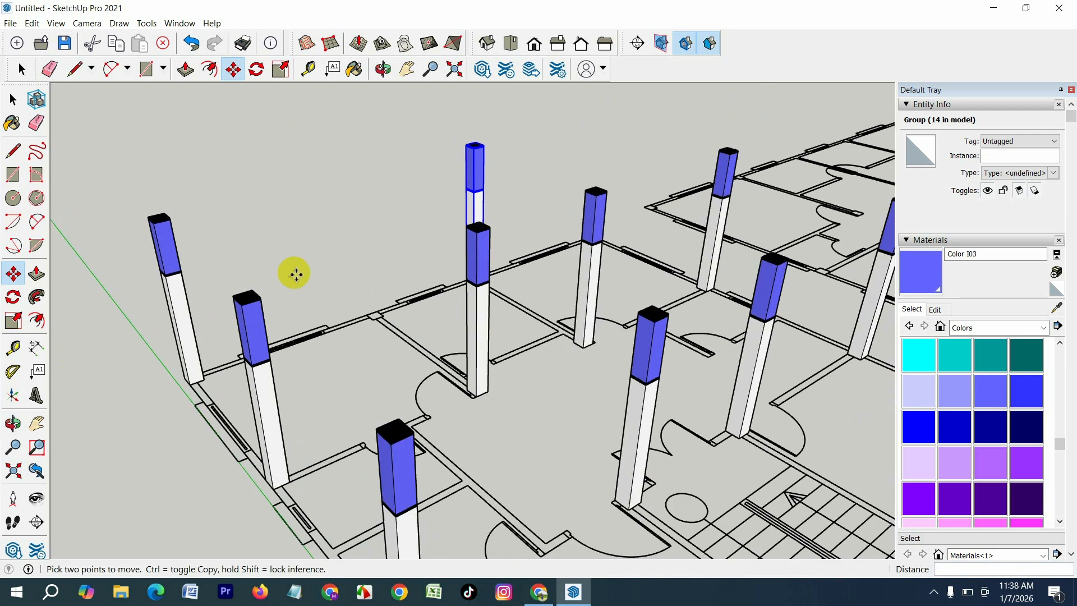
key(ctrl)
click(566, 280)
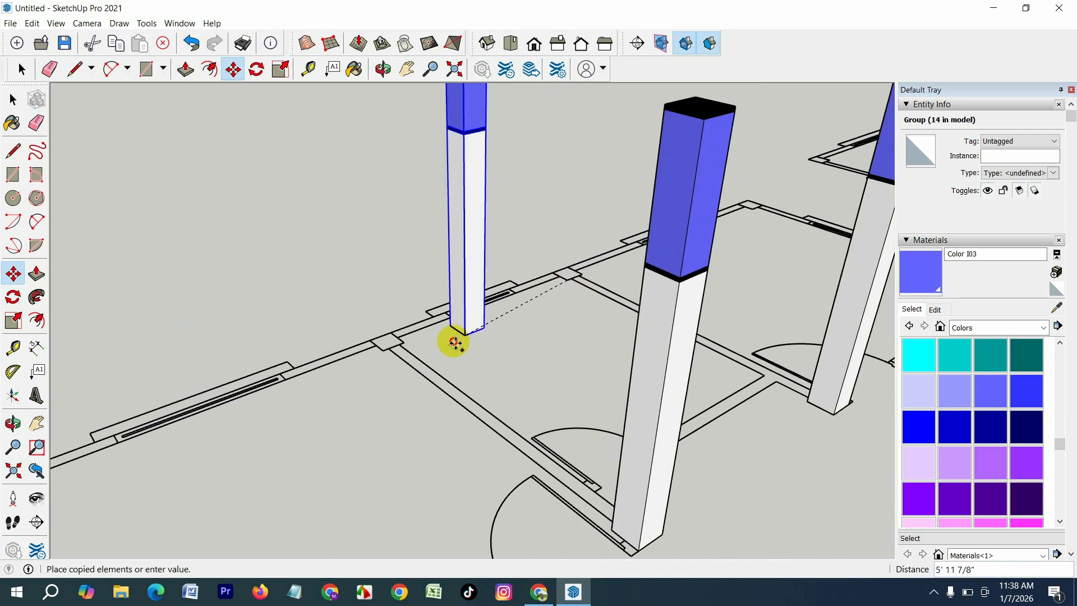
click(385, 355)
Step: Copy the first-junction column 19' 11 5/8" along the red axis toward the far corner of the outer wall
scroll(197, 409, down, 2)
scroll(196, 409, down, 2)
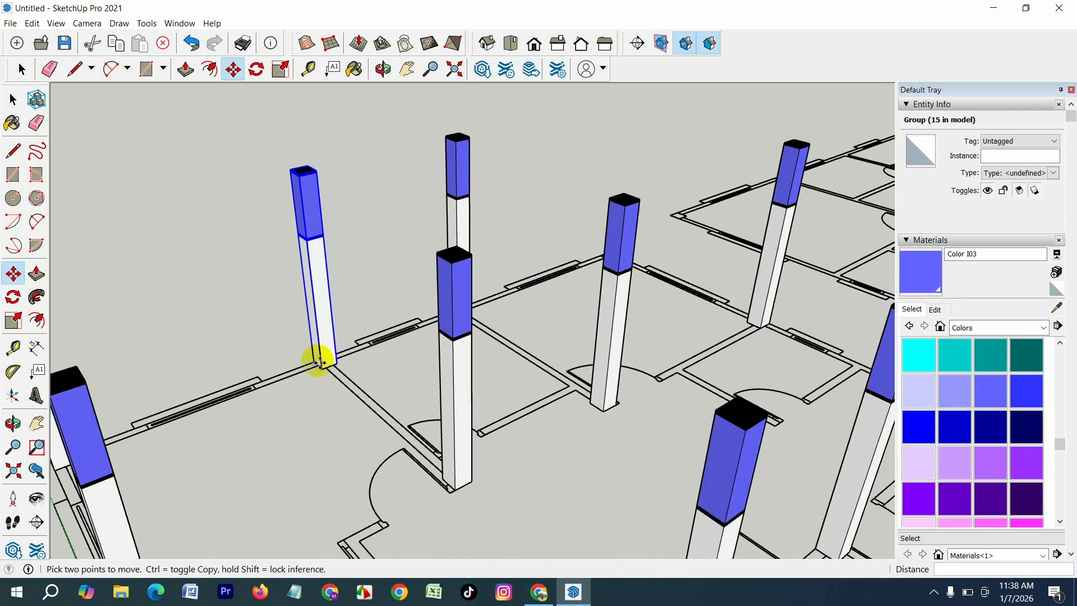
scroll(556, 282, up, 7)
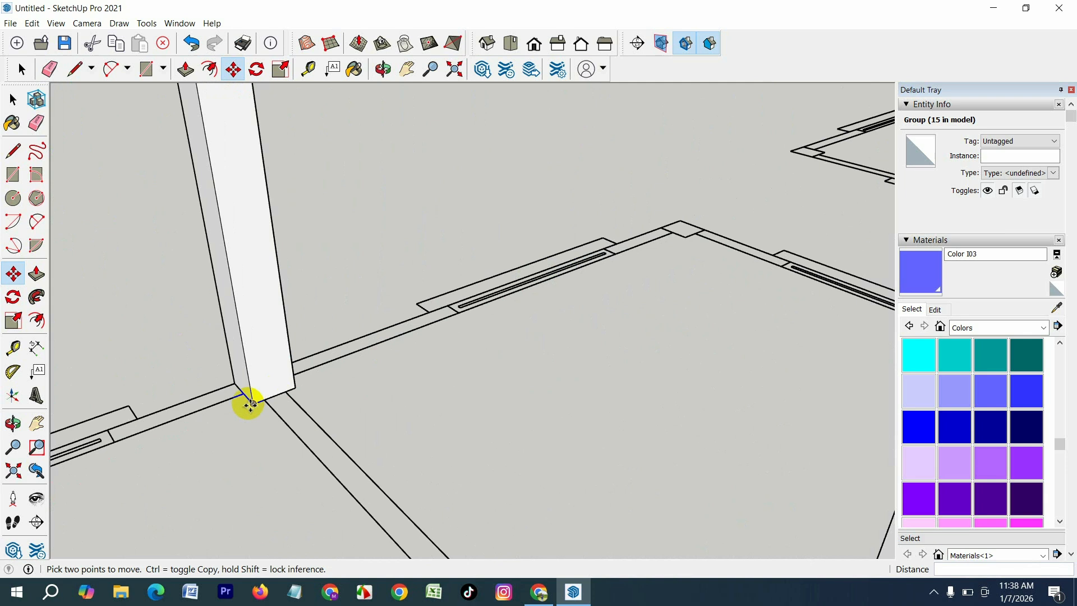
key(ctrl)
click(251, 404)
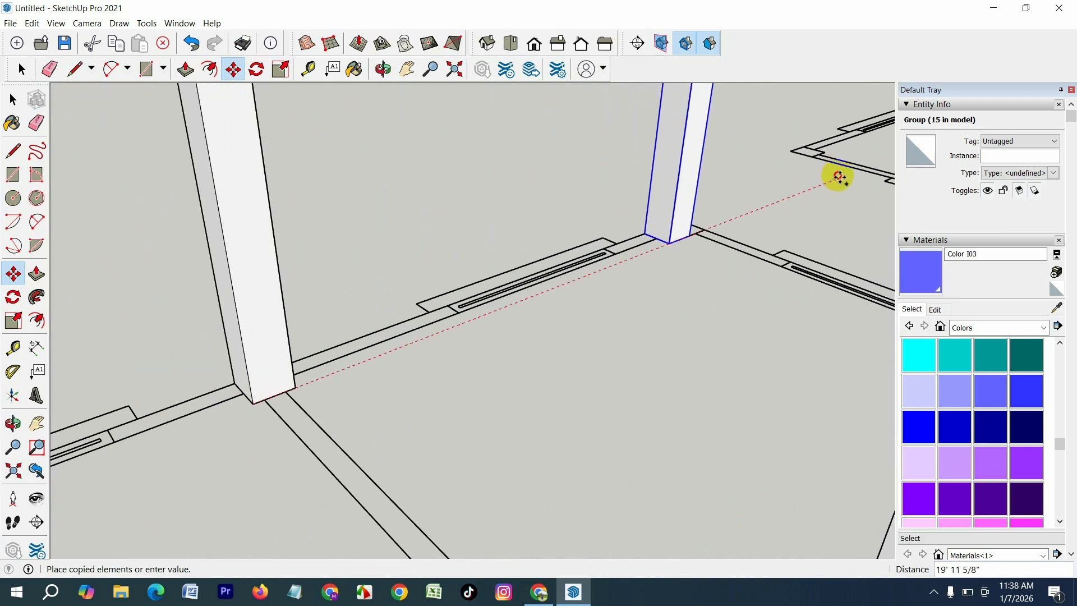
click(839, 177)
Step: Move the latest column copy about 8 3/8" by its base corner onto the far outer wall corner
scroll(691, 231, up, 2)
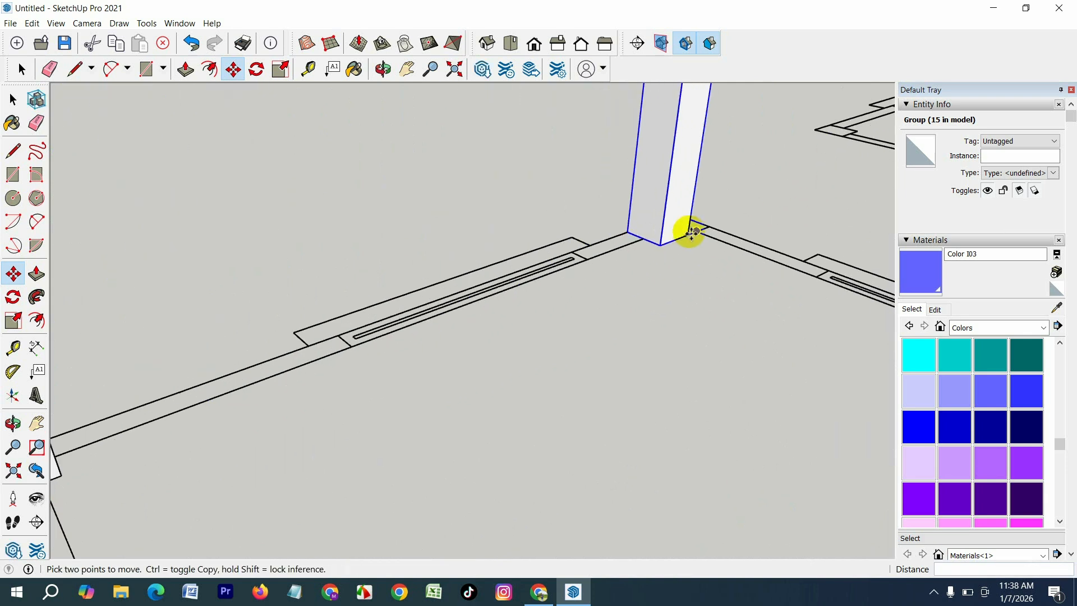
click(660, 246)
click(684, 236)
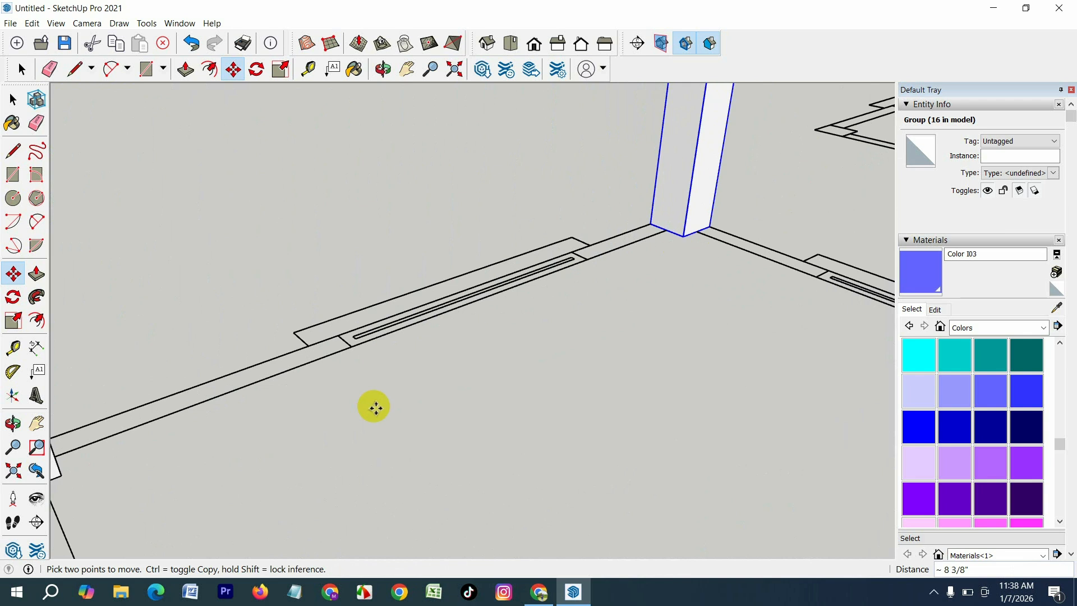
scroll(370, 303, down, 3)
scroll(364, 220, down, 5)
scroll(392, 292, up, 2)
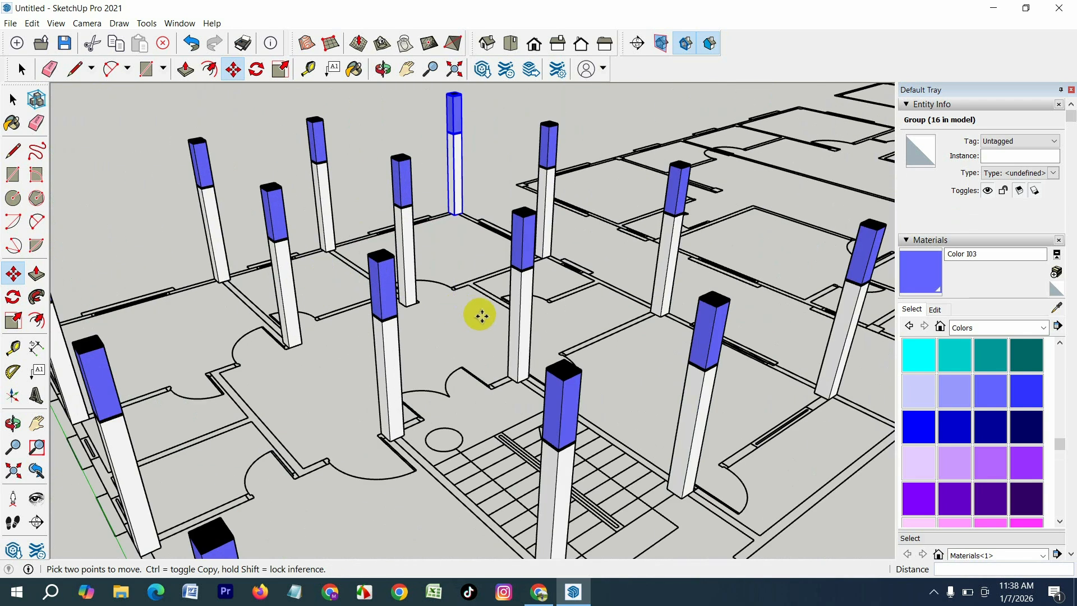
scroll(551, 275, up, 1)
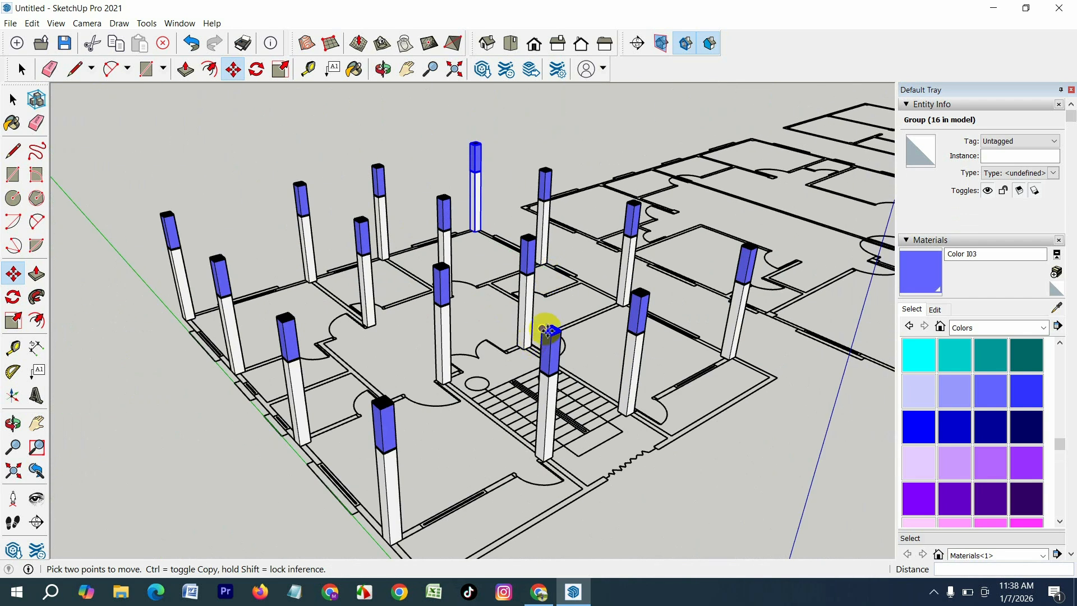